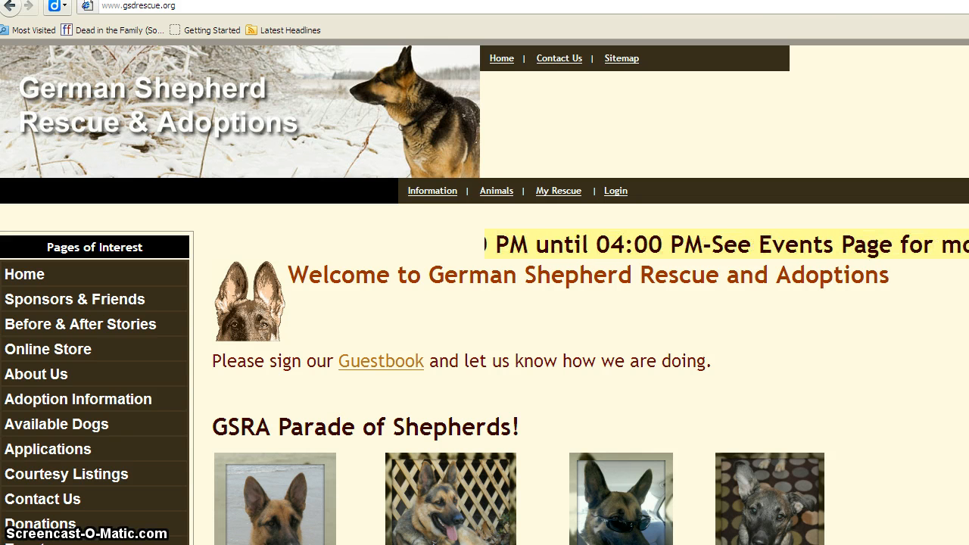
Log in to the German Shepherd Rescue & Adoptions site with the username and password already filled in.
left_click_drag(185, 7, 102, 6)
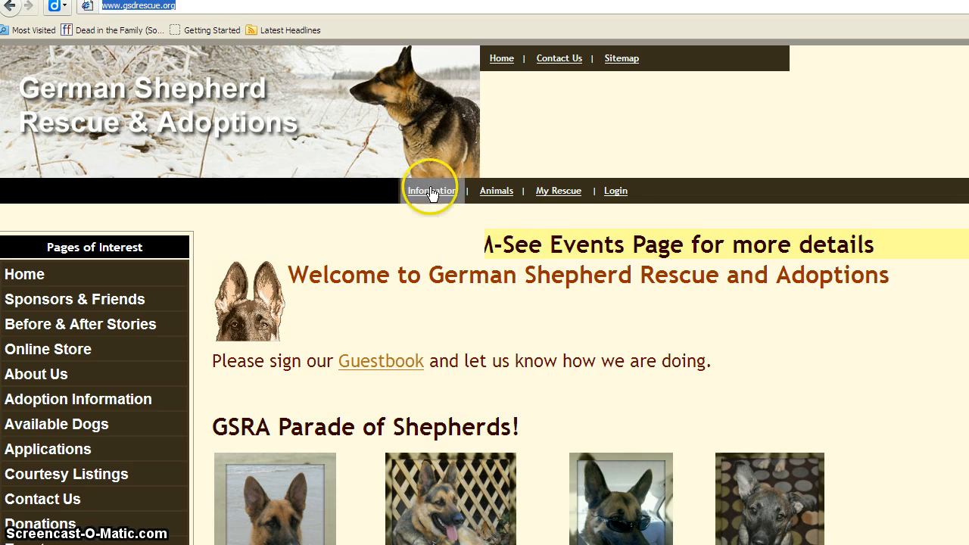
left_click(616, 193)
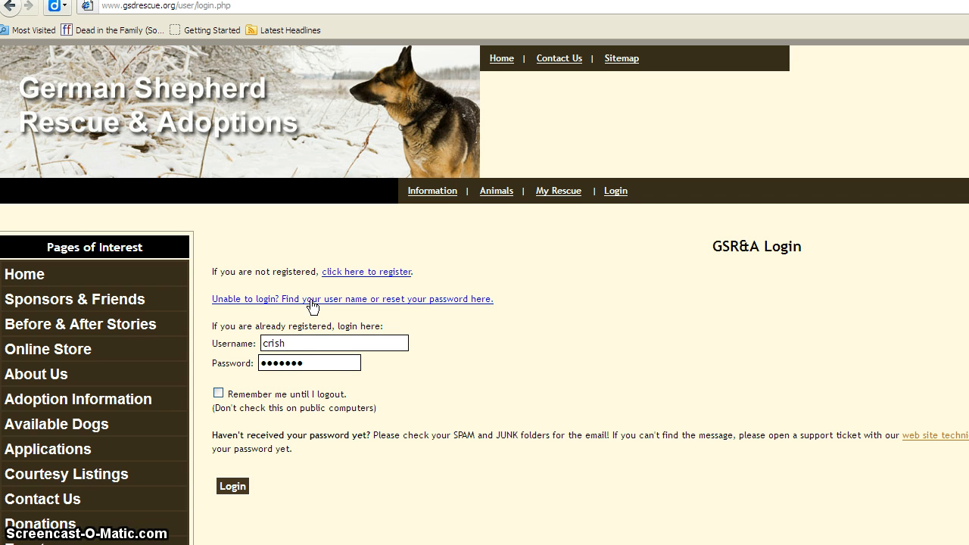
left_click(243, 487)
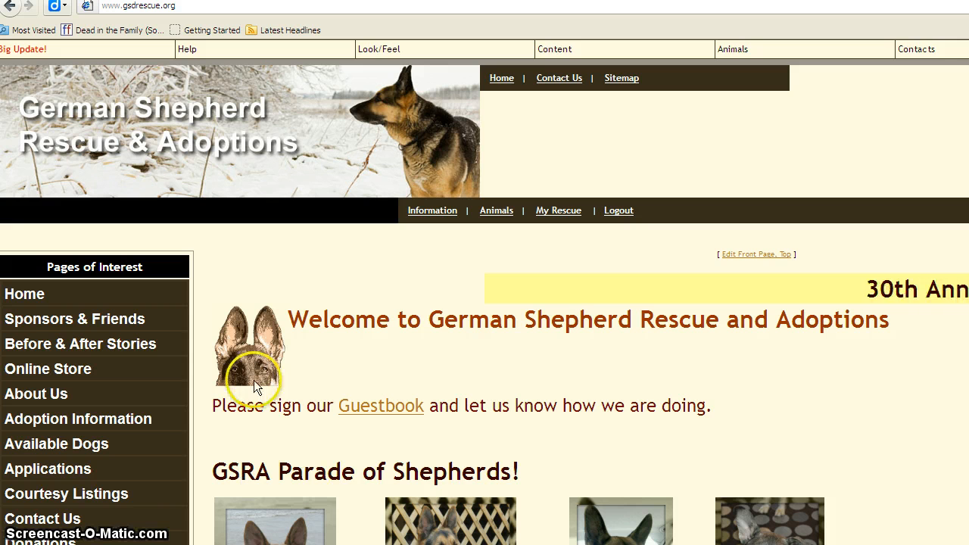
Open the Foster Information page of the rescue site.
scroll(253, 380, "down", 1)
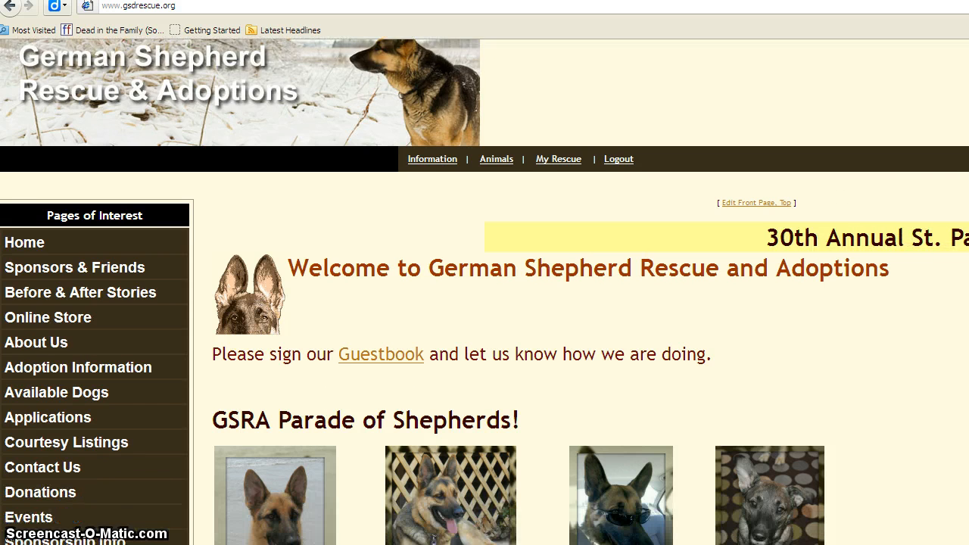
scroll(174, 476, "down", 6)
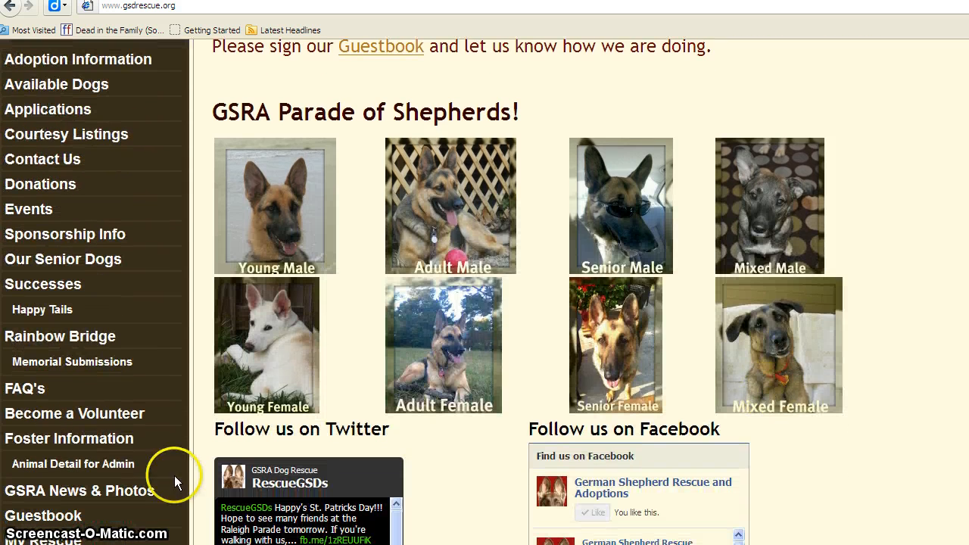
left_click(90, 447)
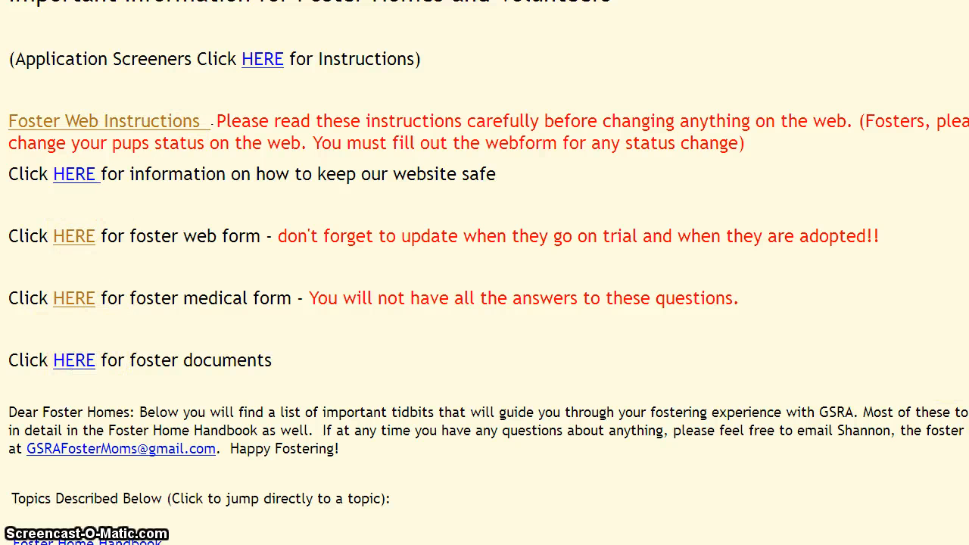
Look through the foster topics and downloadable documents, and open the foster web form.
scroll(485, 272, "down", 6)
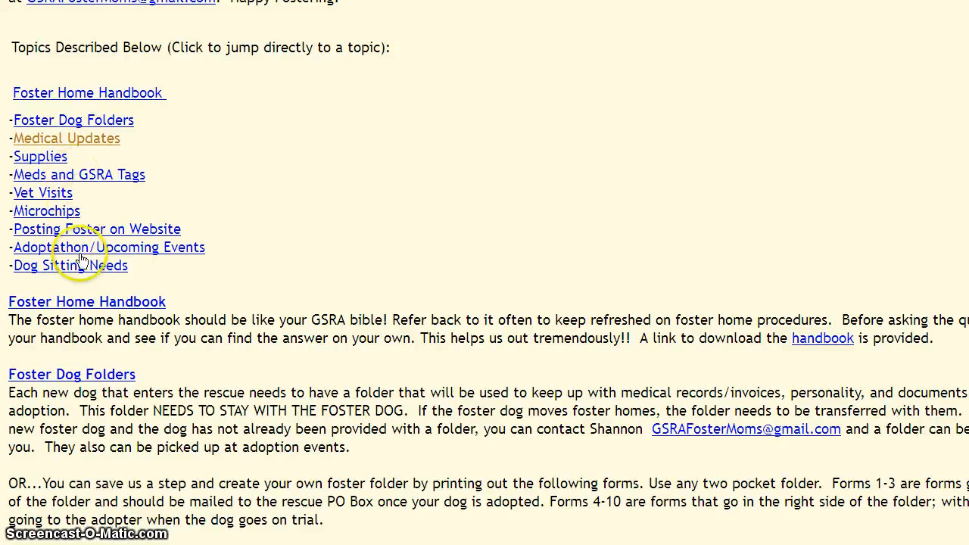
scroll(485, 272, "down", 5)
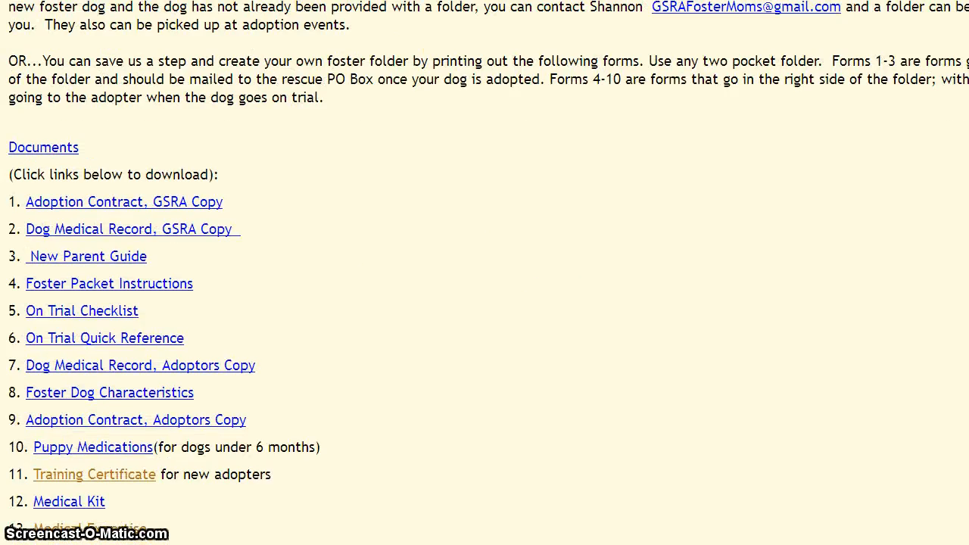
scroll(484, 272, "down", 2)
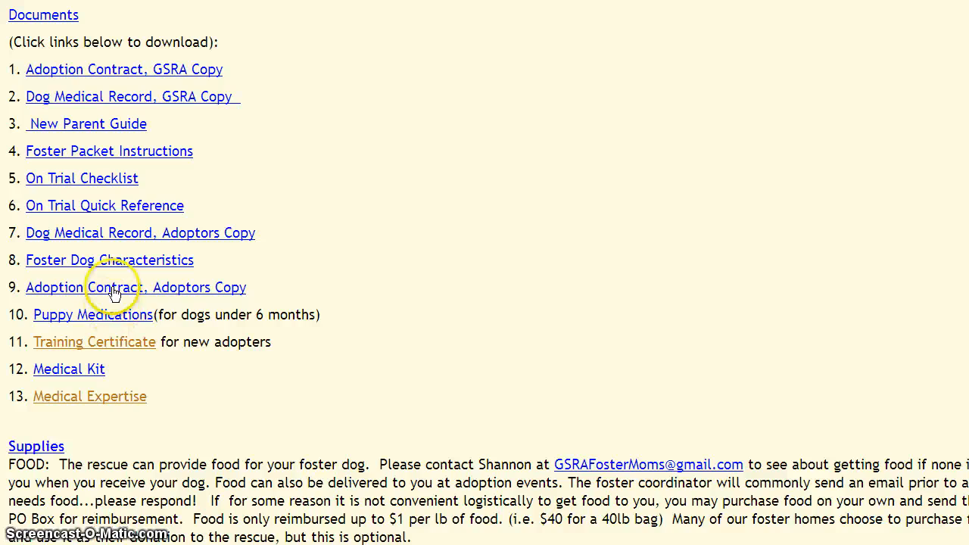
scroll(485, 273, "up", 15)
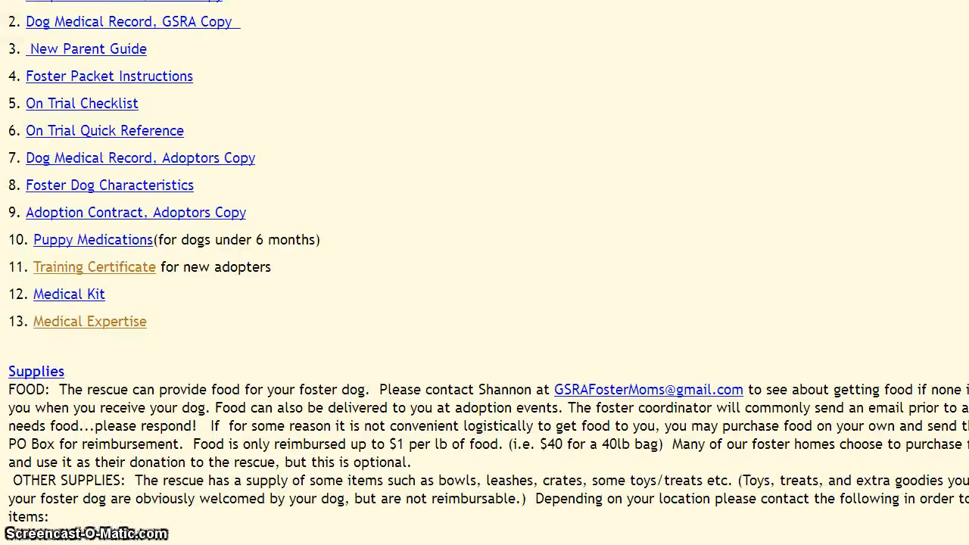
scroll(485, 272, "up", 2)
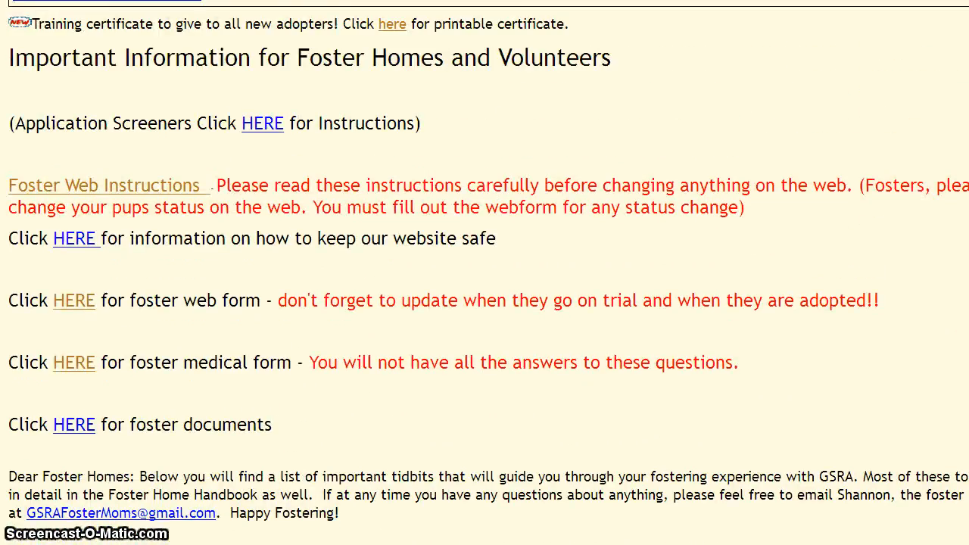
left_click(82, 307)
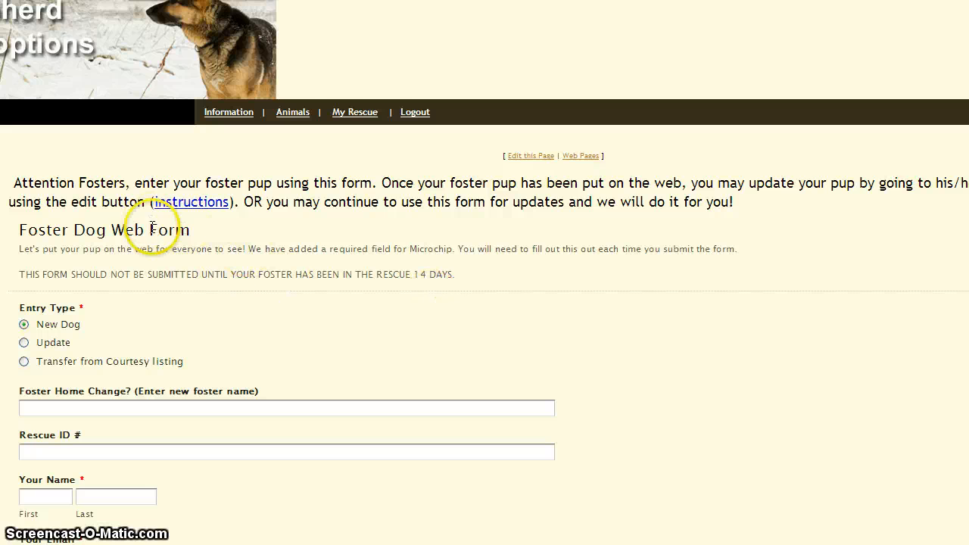
Highlight the notice that the form should not be submitted until the foster has been in the rescue 14 days, and clear the highlight.
left_click(19, 275)
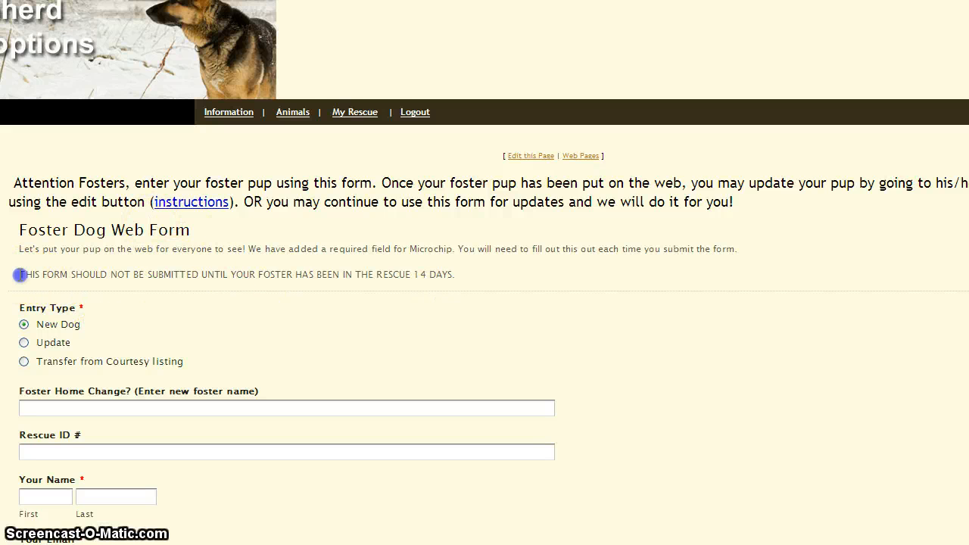
left_click_drag(19, 275, 454, 275)
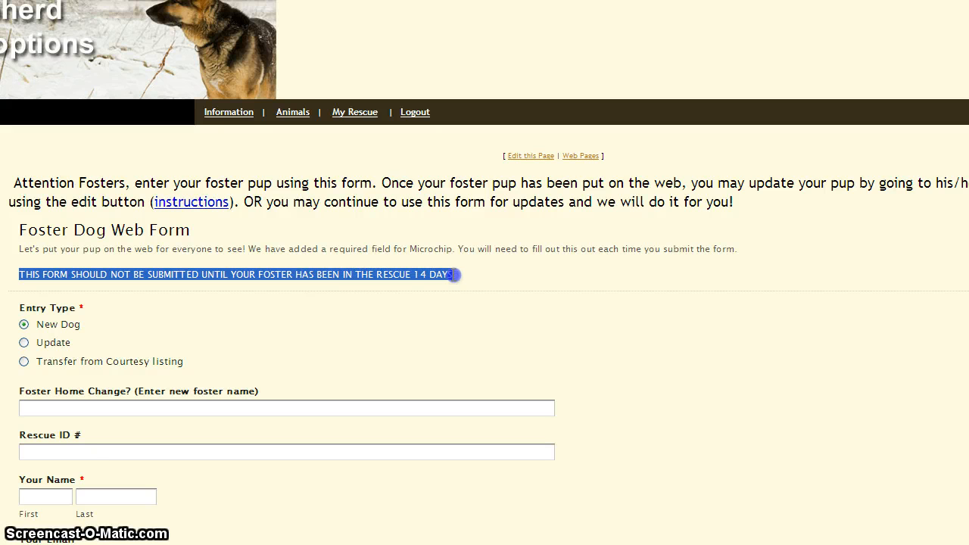
left_click(465, 275)
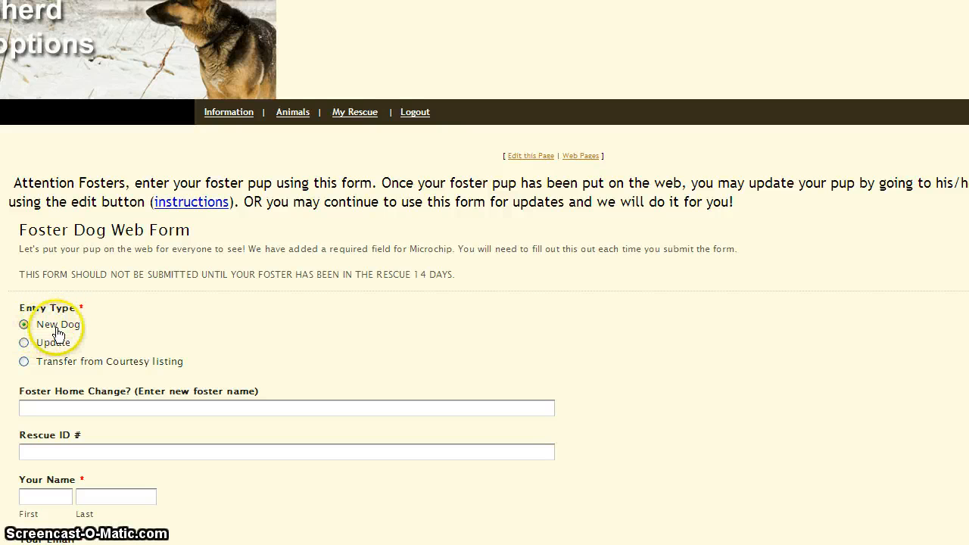
Try the Update entry type on the Foster Dog Web Form and return the choice to New Dog.
left_click(24, 343)
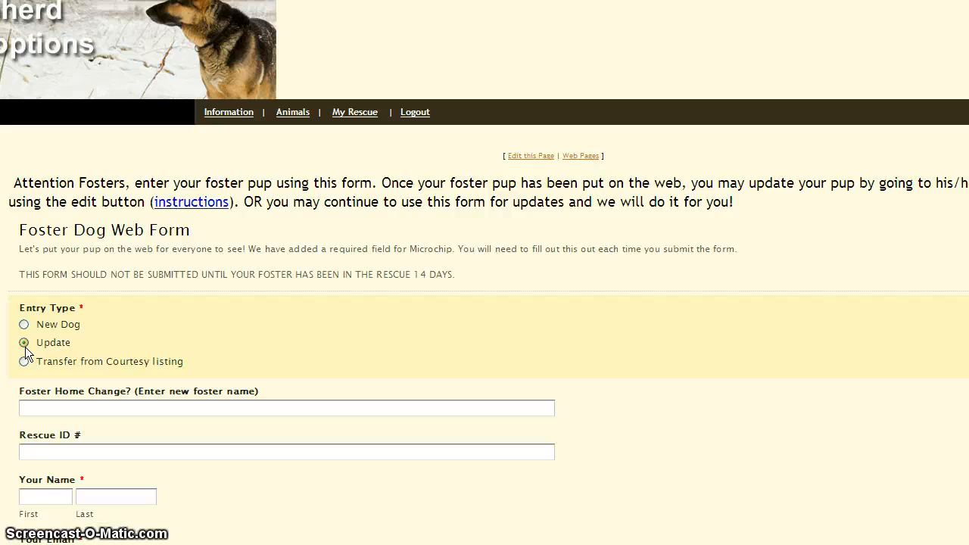
left_click(24, 325)
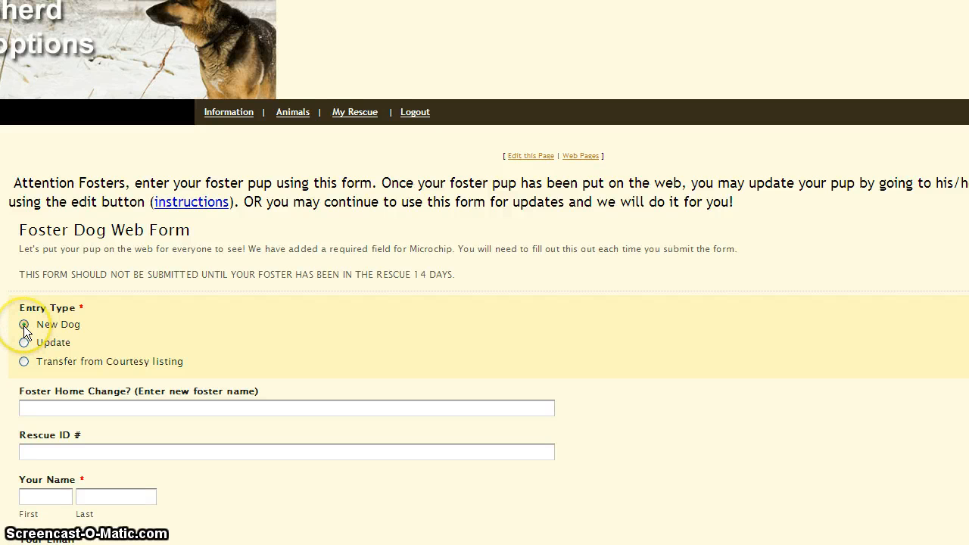
Go through the Foster Home Change, Rescue ID #, Your Name, Your Email and Name of Dog fields without filling them in.
scroll(65, 333, "down", 2)
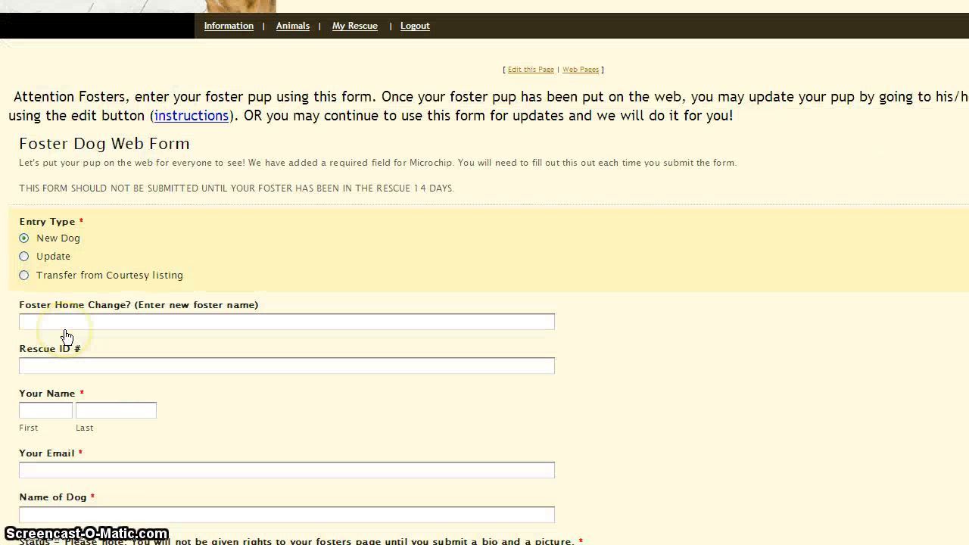
scroll(65, 329, "down", 2)
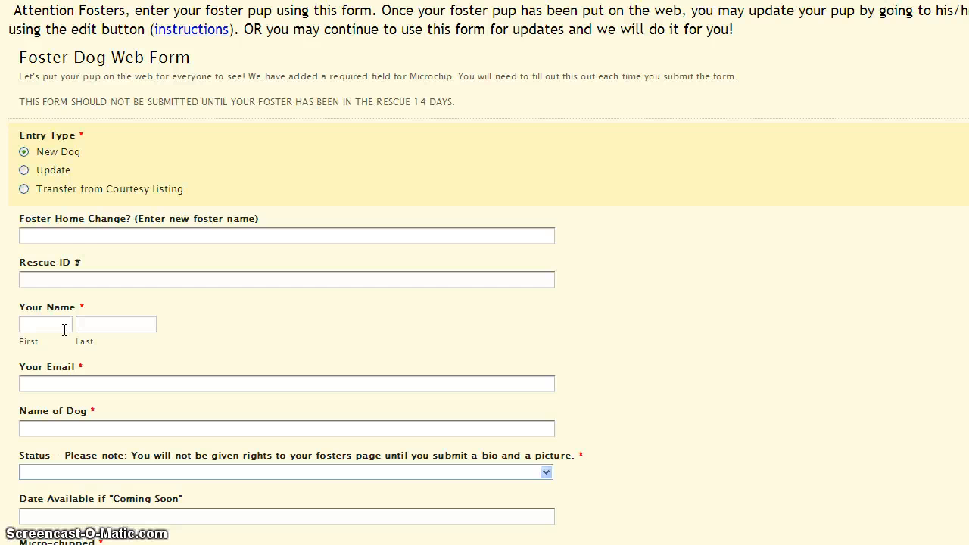
left_click(50, 236)
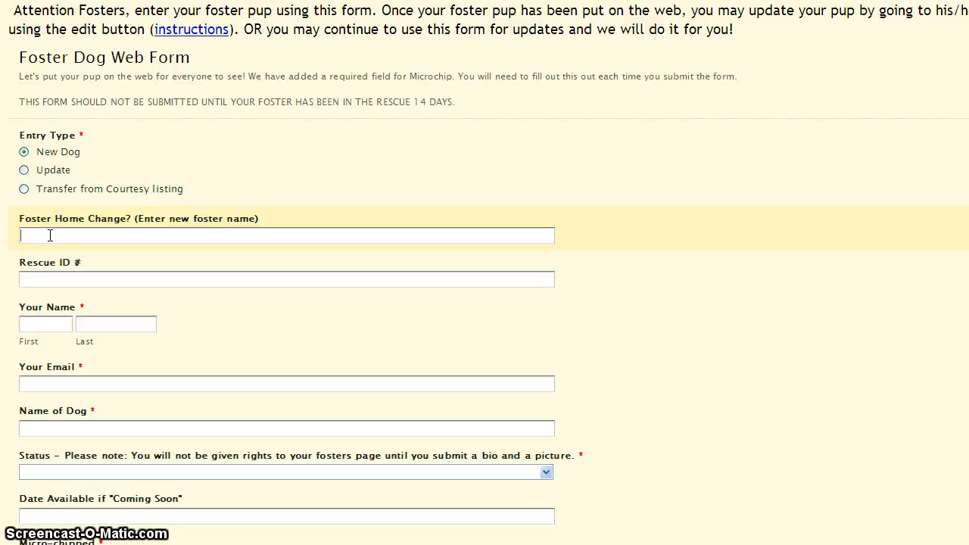
left_click(54, 278)
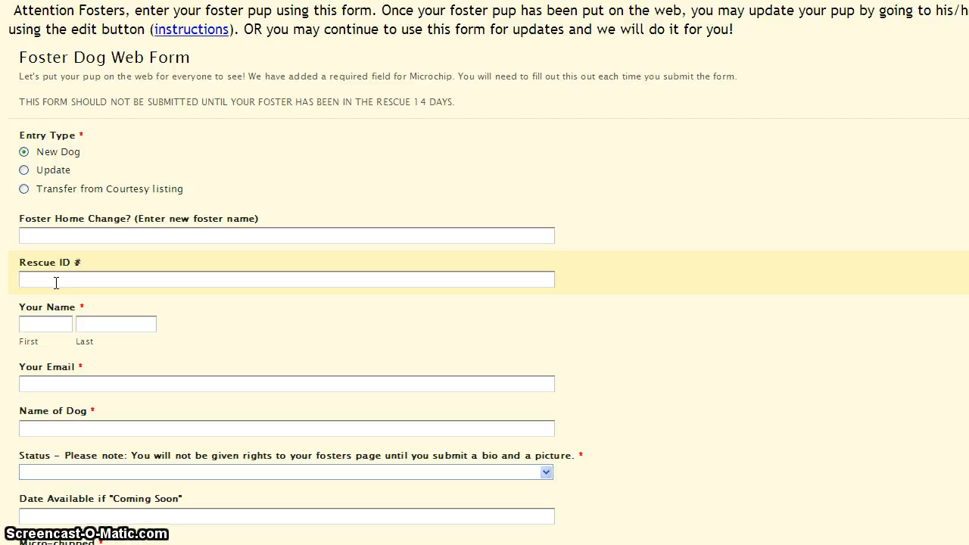
left_click(49, 319)
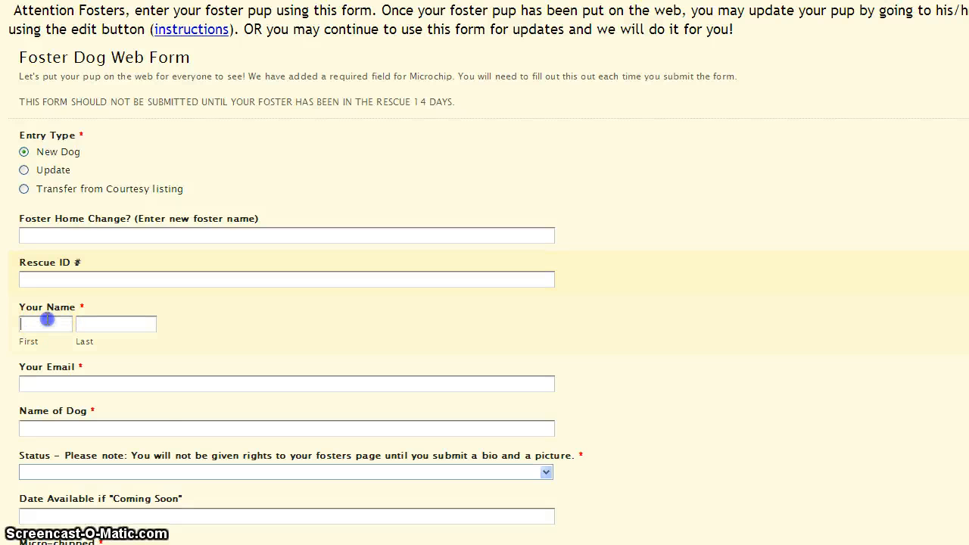
scroll(52, 325, "down", 2)
left_click(29, 297)
scroll(40, 297, "down", 2)
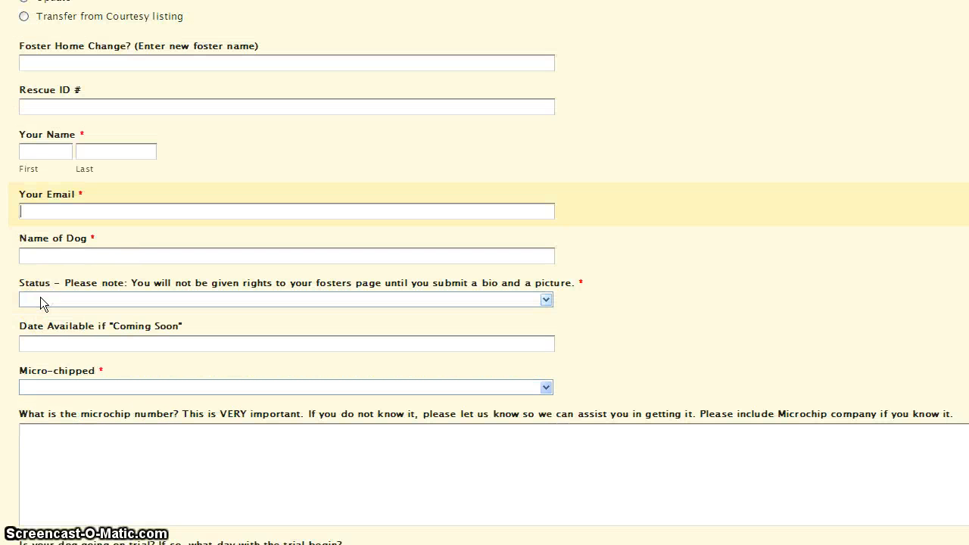
left_click(47, 255)
scroll(54, 250, "down", 2)
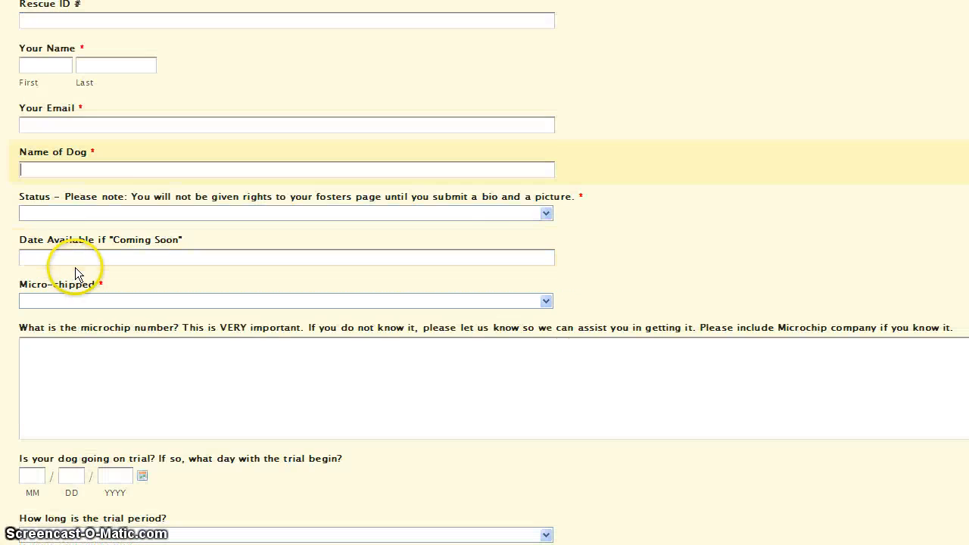
Try the dog's status as Available for Adoption, On Trial/or Trial Pending and Adopted in turn.
left_click(546, 214)
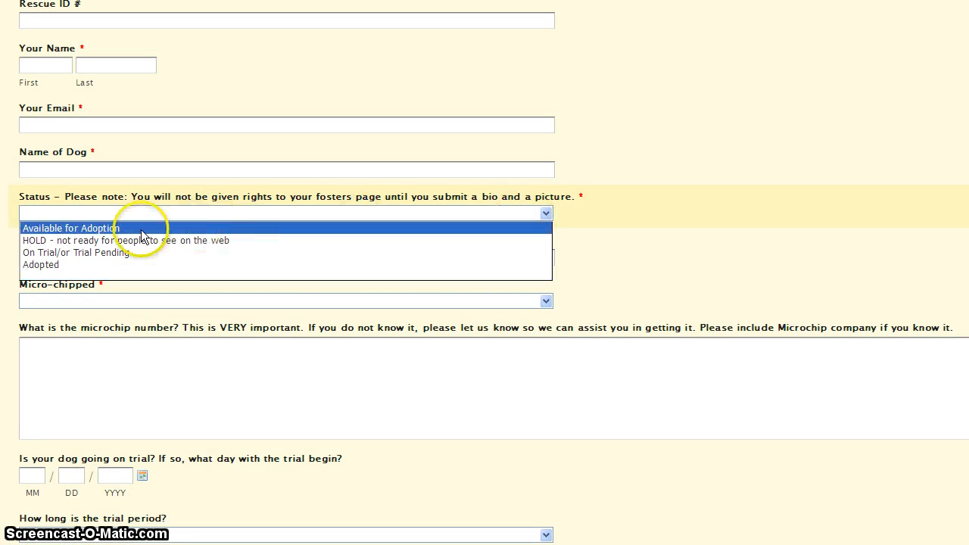
left_click(79, 229)
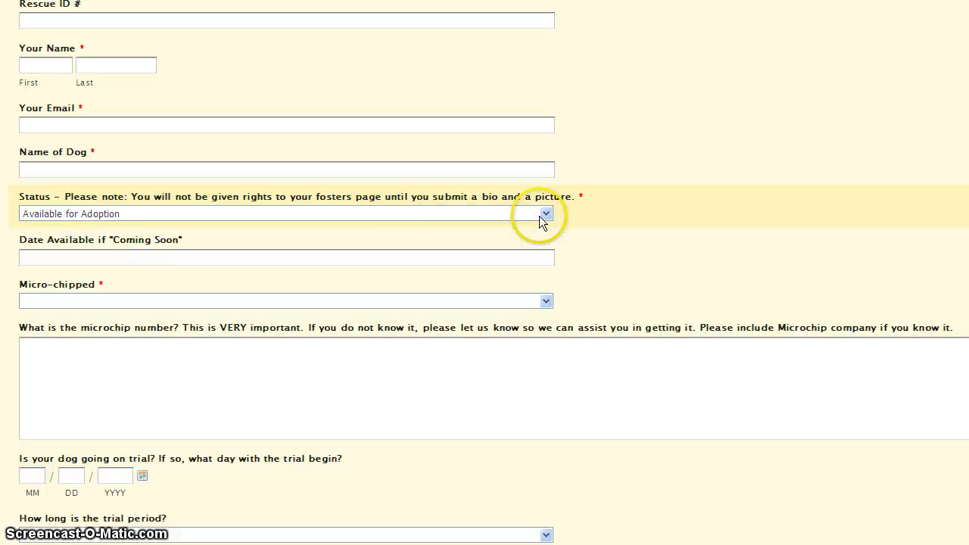
left_click(545, 215)
left_click(102, 252)
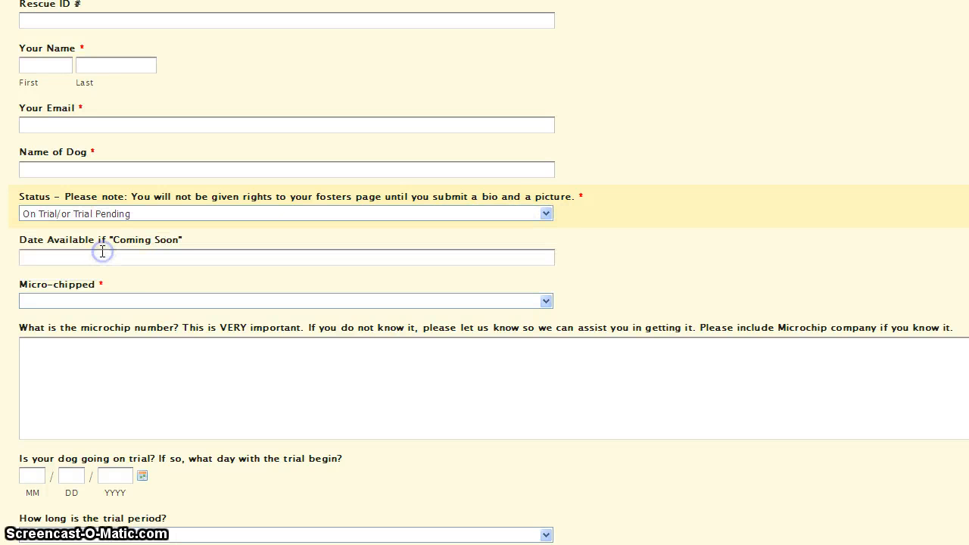
left_click(507, 207)
left_click(553, 216)
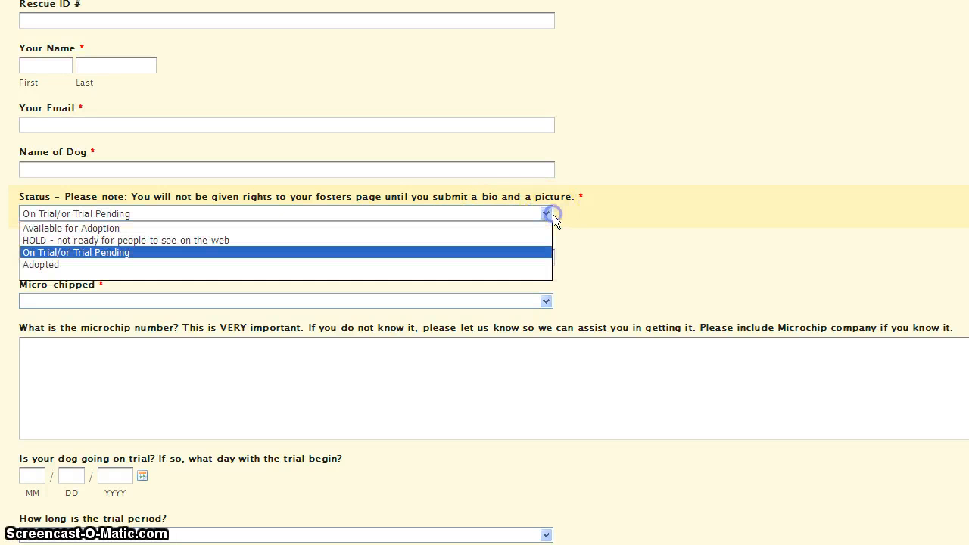
left_click(31, 265)
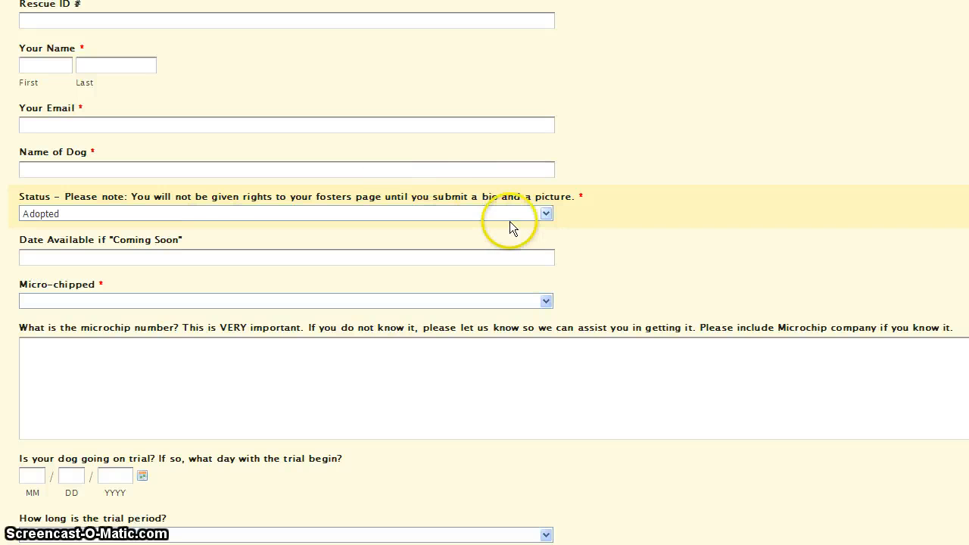
Set the dog's status to "HOLD - not ready for people to see on the web".
left_click(553, 215)
left_click(157, 241)
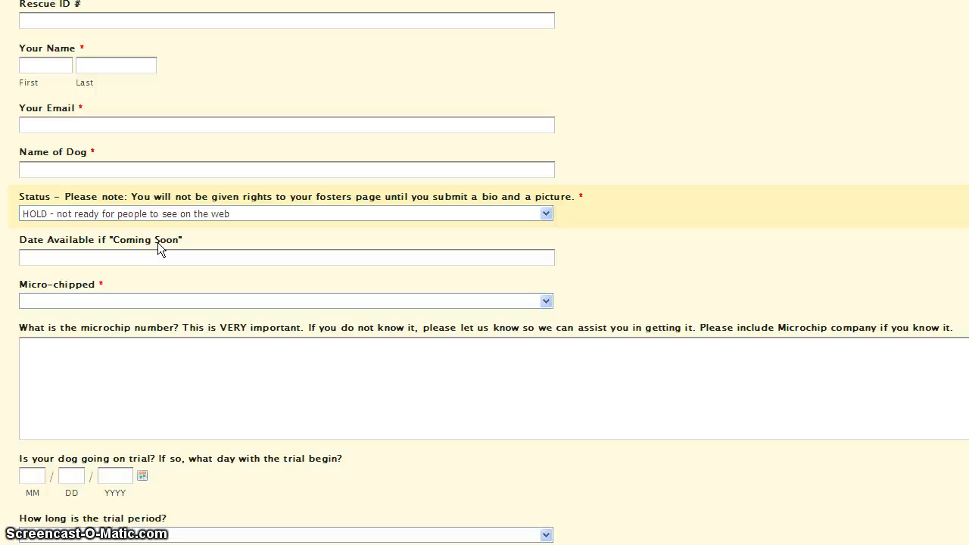
Go through the Date Available, Micro-chipped and microchip number fields, viewing the micro-chipped choices without selecting one.
left_click(146, 261)
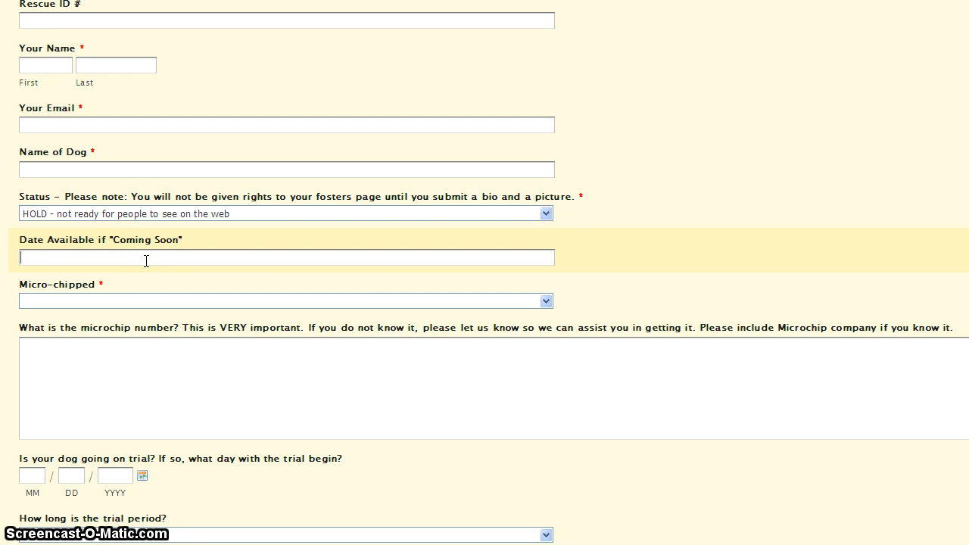
left_click_drag(110, 257, 153, 262)
left_click(118, 300)
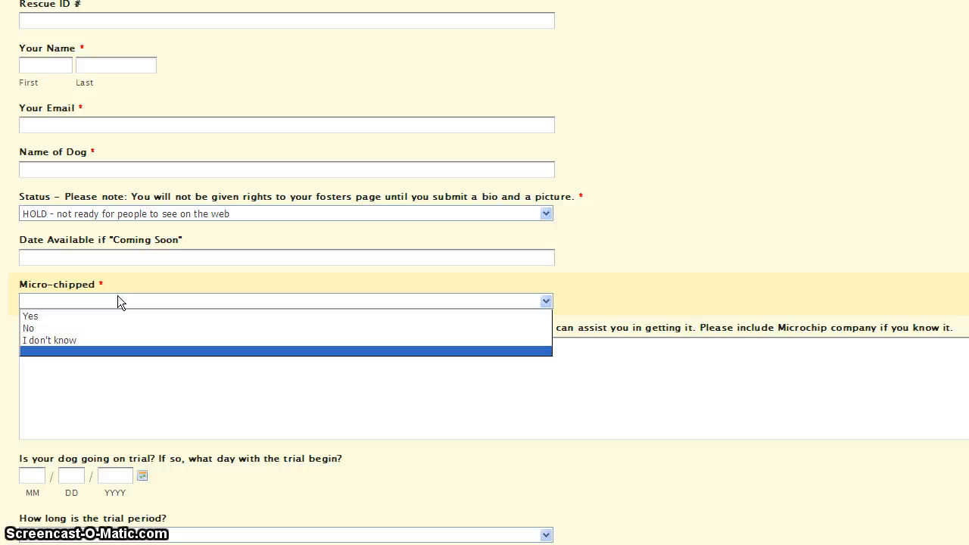
left_click(163, 386)
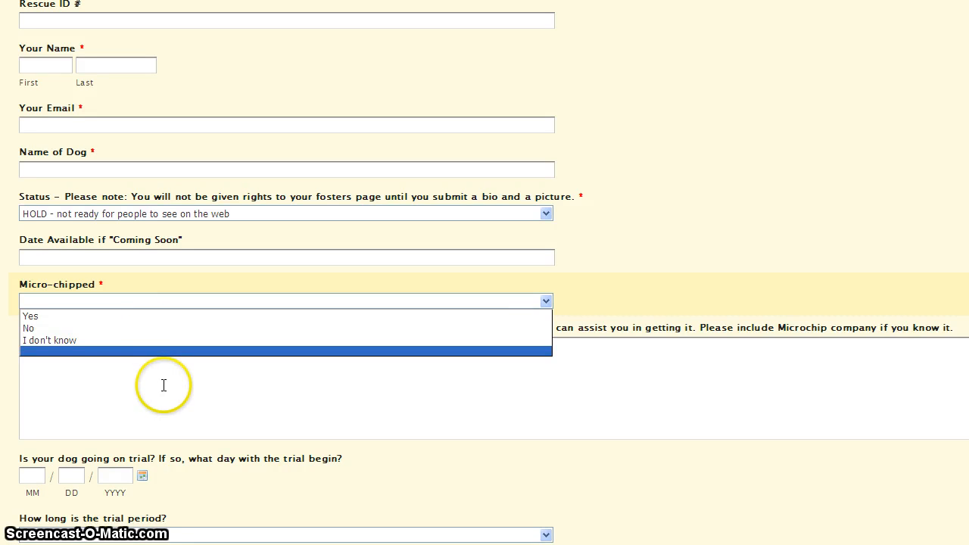
left_click(72, 370)
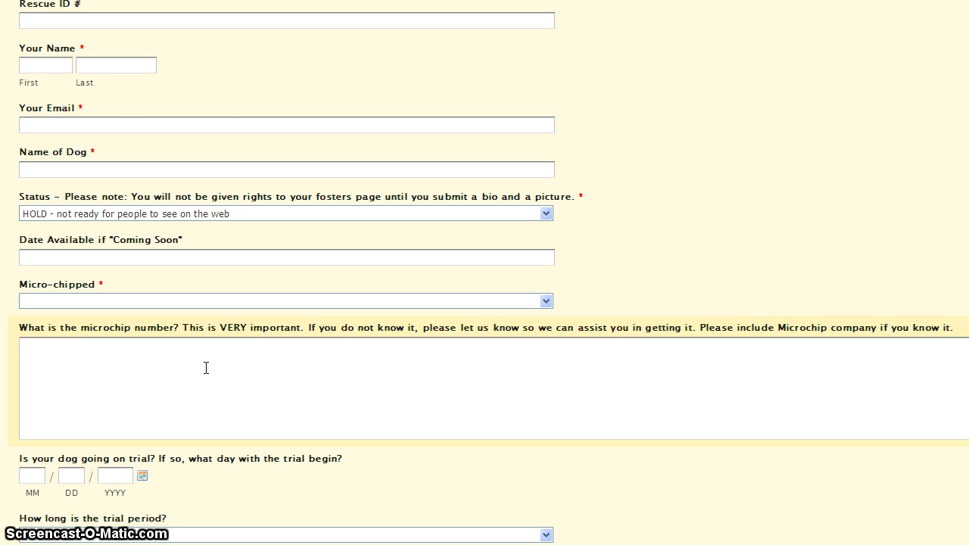
scroll(206, 369, "down", 1)
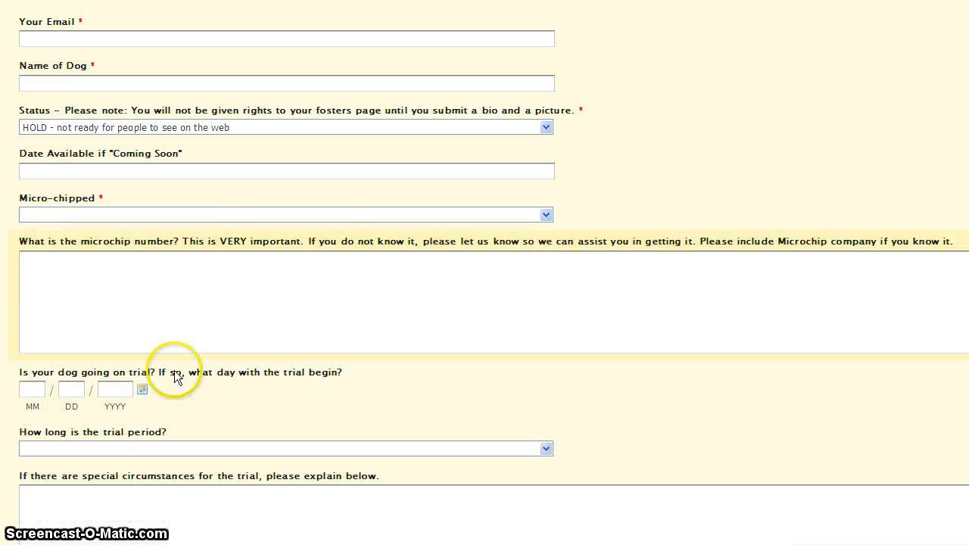
Go past the trial start date, try 1 week and 2 weeks as the trial period, and set it to other.
left_click(43, 391)
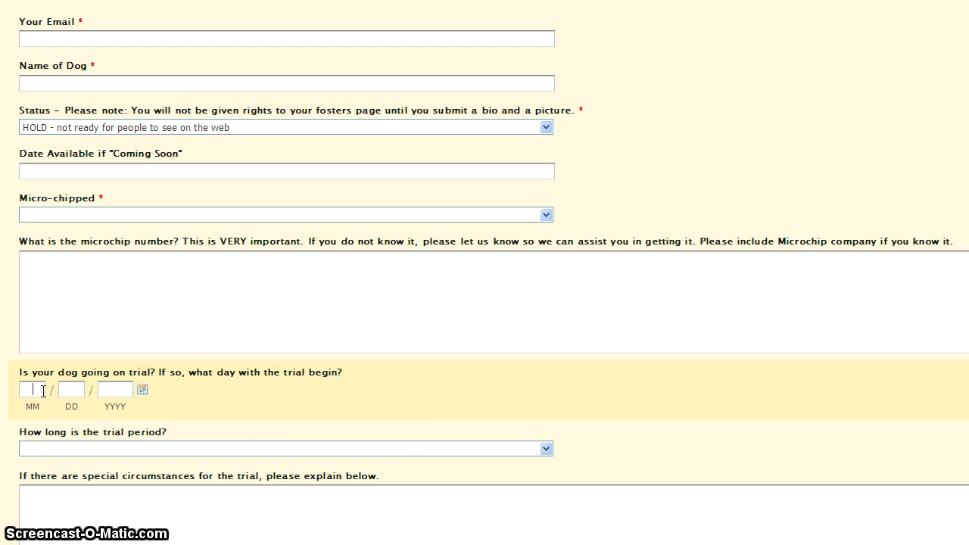
left_click(547, 449)
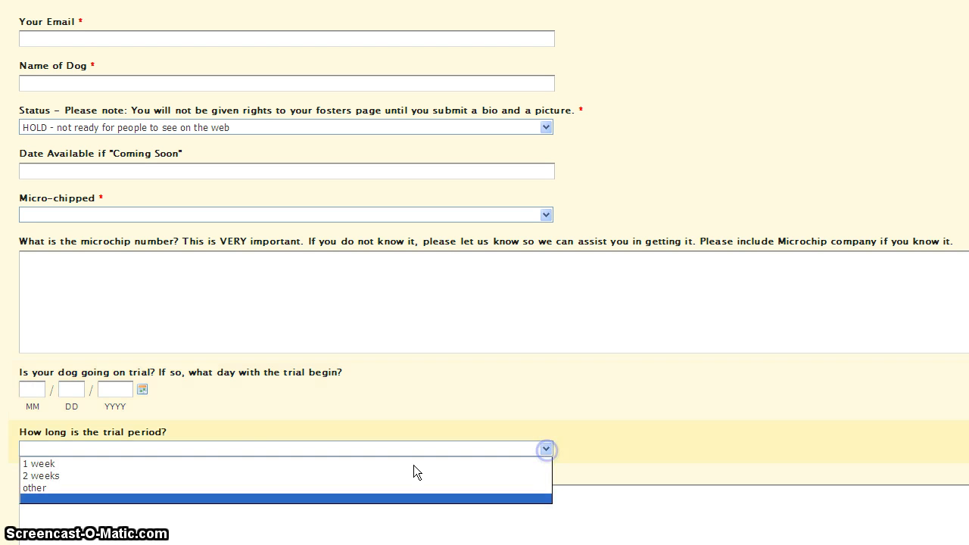
left_click(70, 464)
left_click(546, 449)
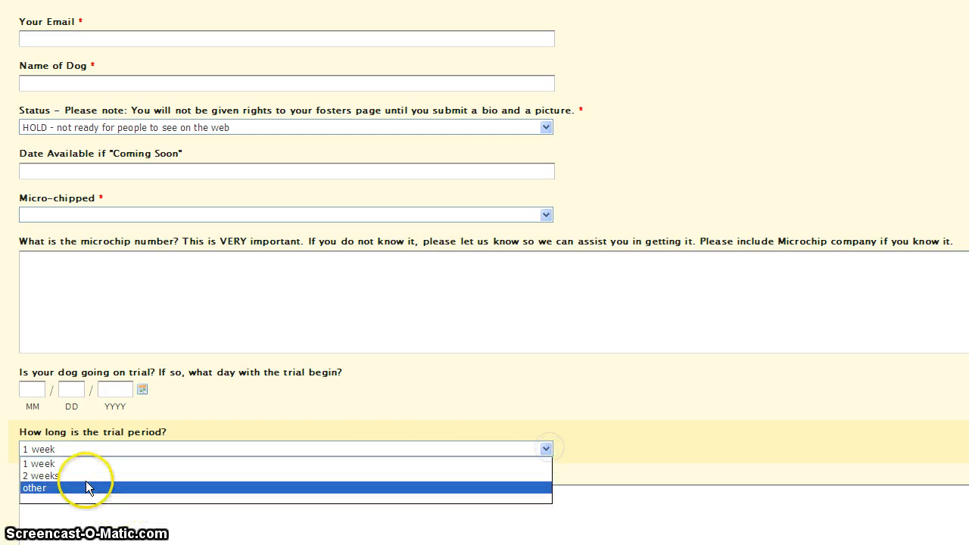
left_click(83, 473)
left_click(546, 449)
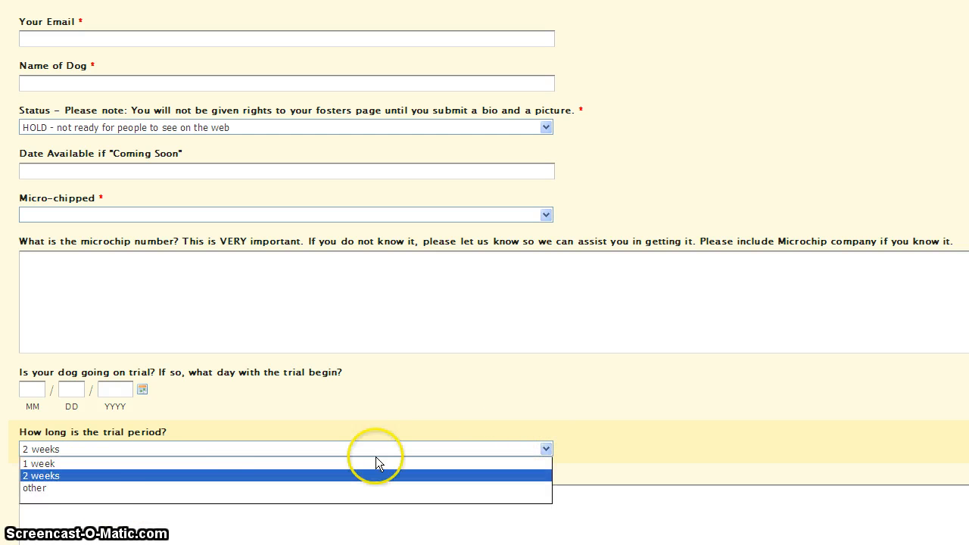
left_click(147, 488)
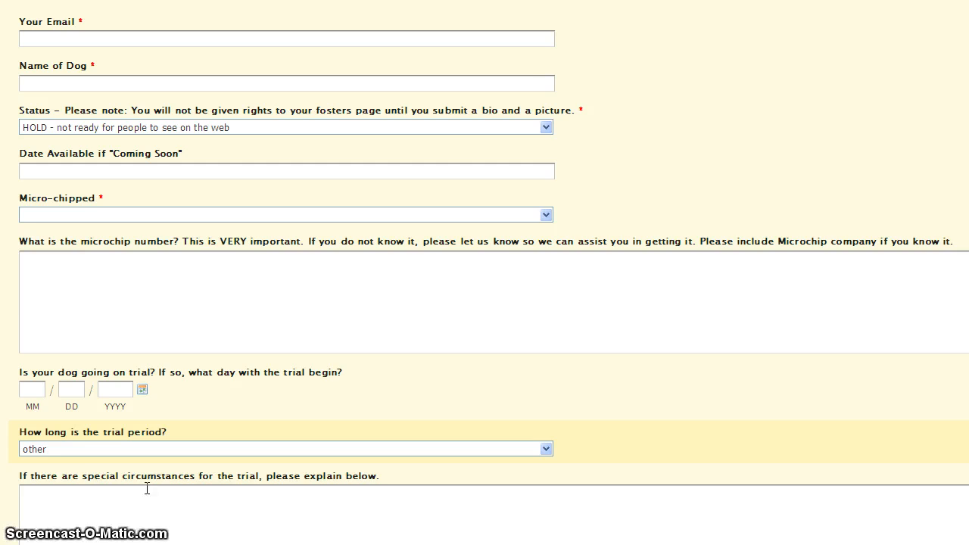
Go through the trial special circumstances, adoption final date and adopter fields without filling them in.
scroll(147, 489, "down", 3)
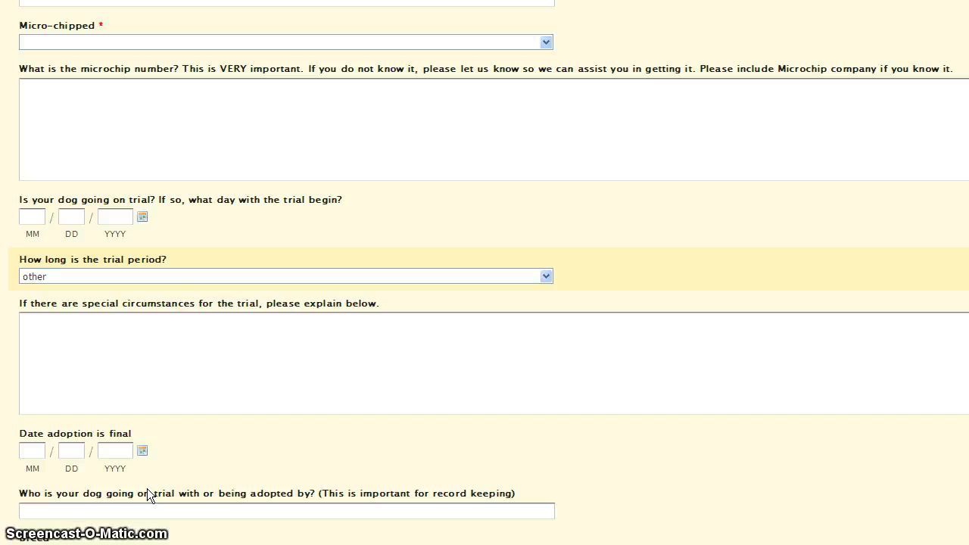
left_click(94, 337)
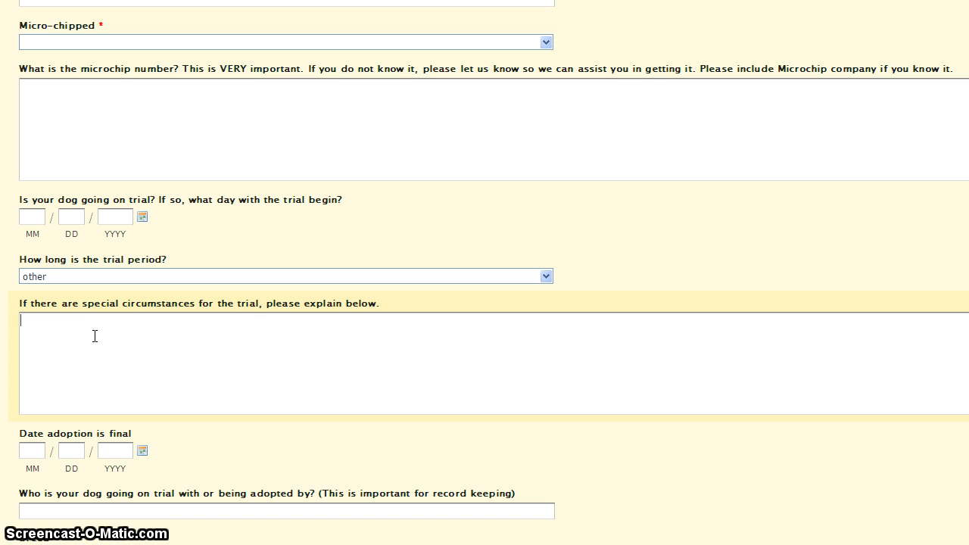
scroll(95, 337, "down", 2)
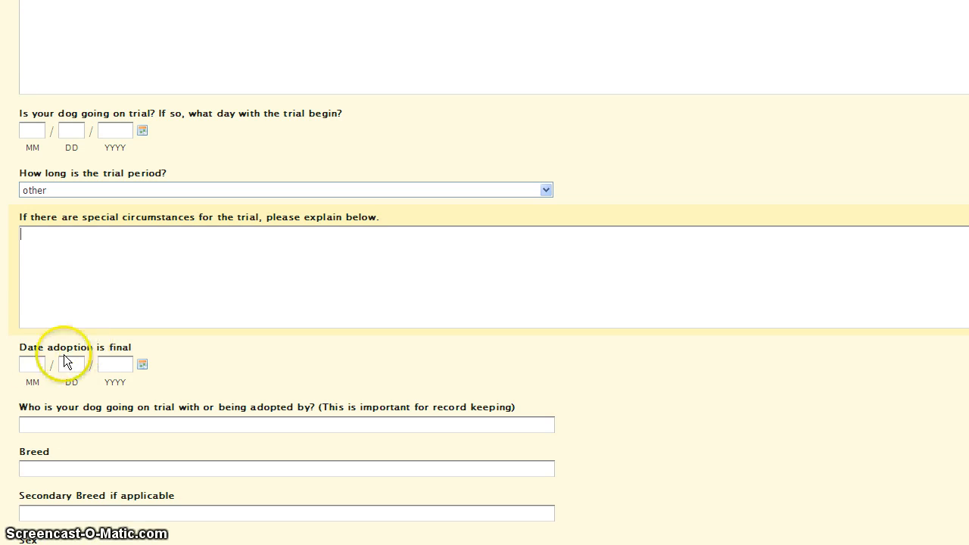
left_click(71, 365)
left_click(121, 365)
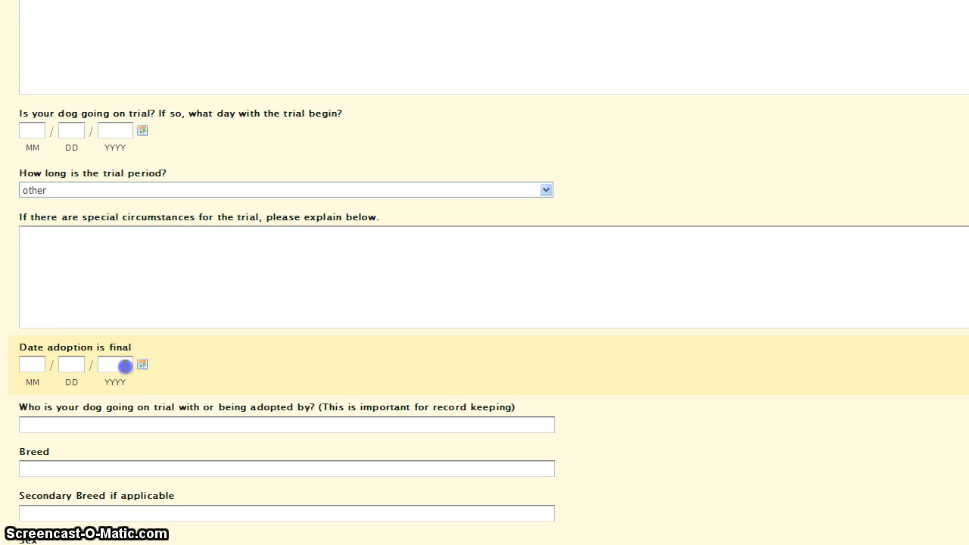
scroll(110, 356, "down", 2)
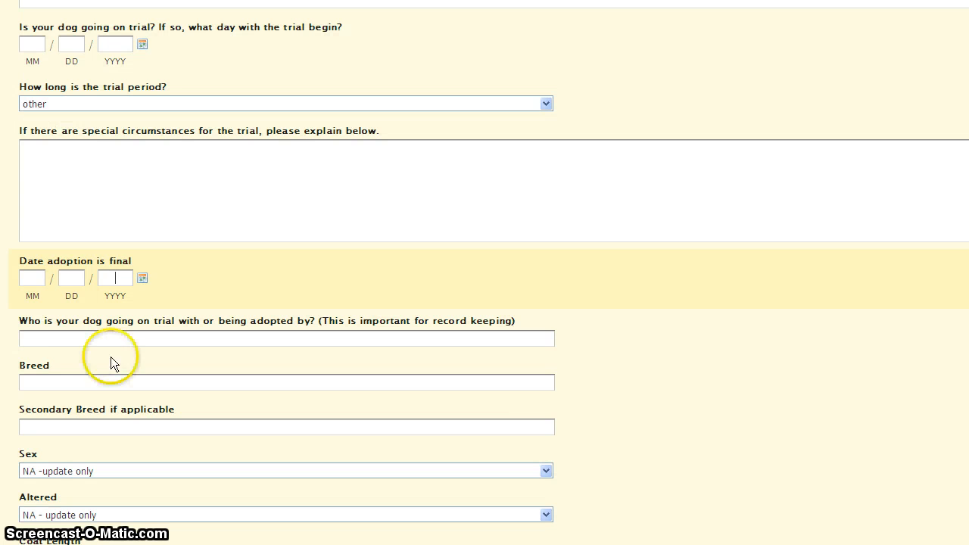
left_click(47, 339)
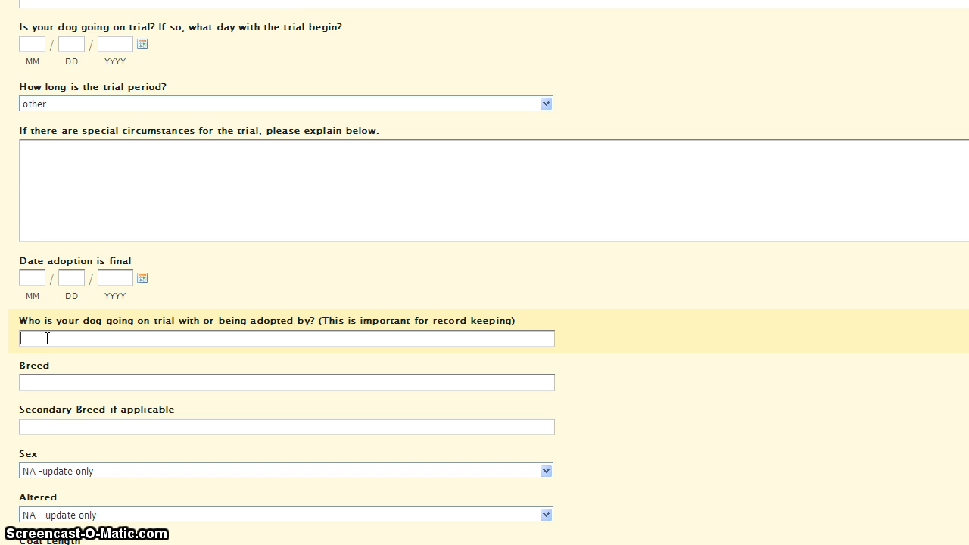
Go through the Secondary Breed and Altered fields, viewing the Altered choices without selecting one.
scroll(47, 339, "down", 2)
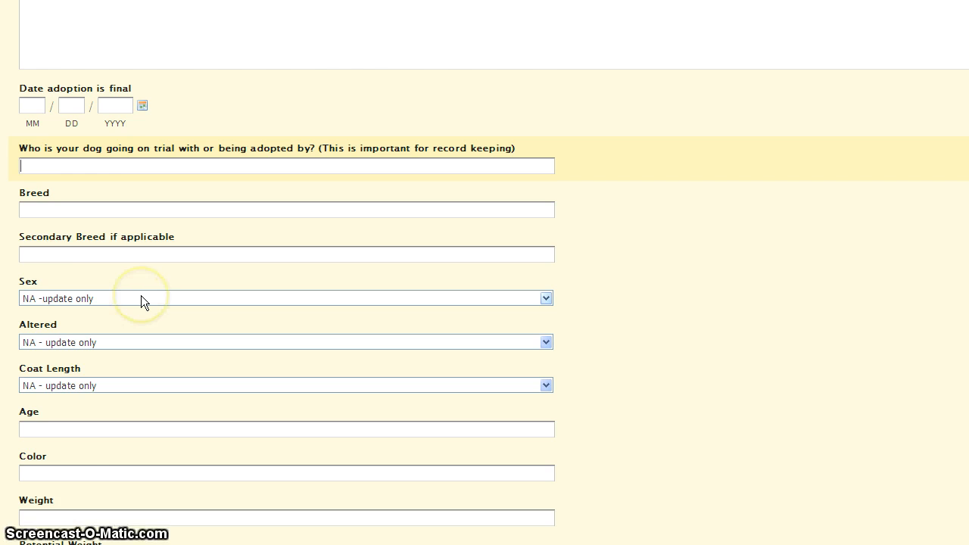
scroll(141, 295, "down", 1)
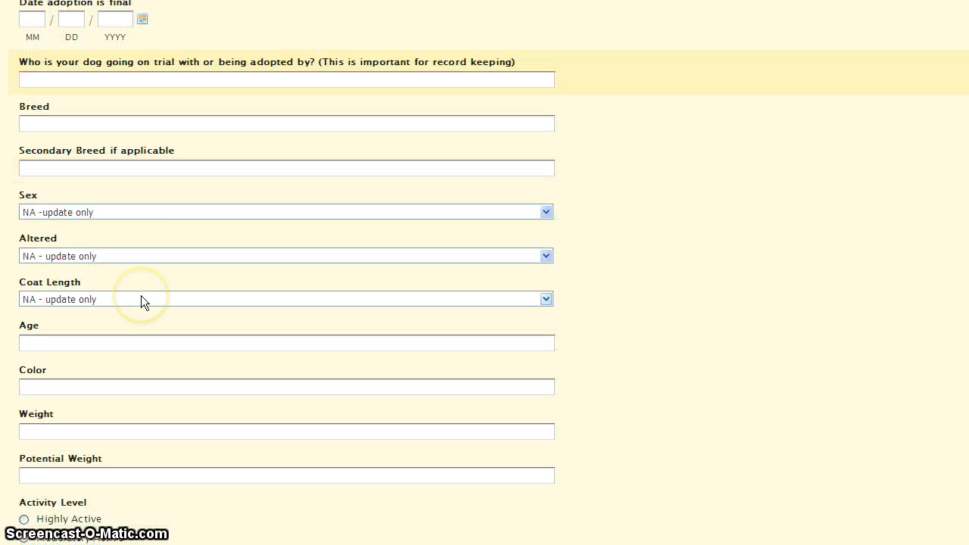
left_click(56, 168)
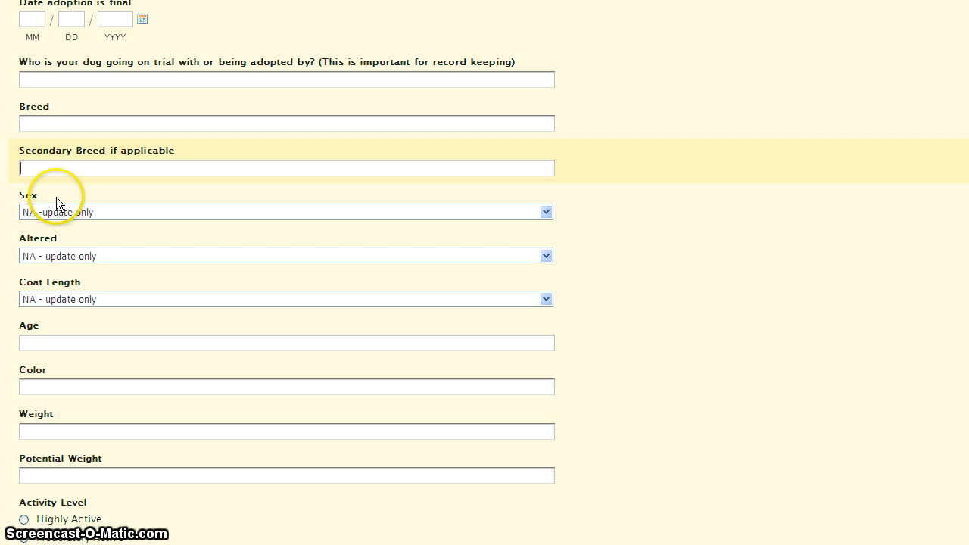
left_click(548, 257)
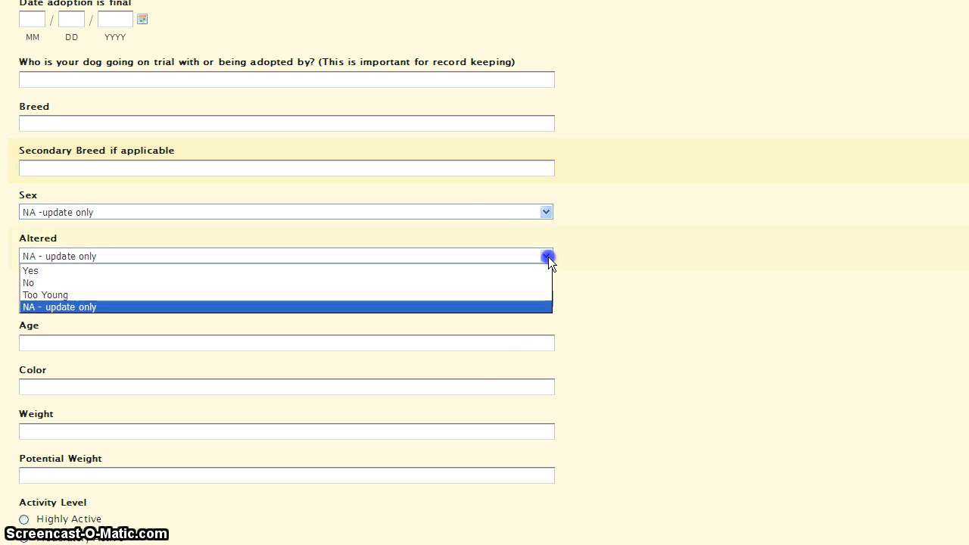
left_click(546, 256)
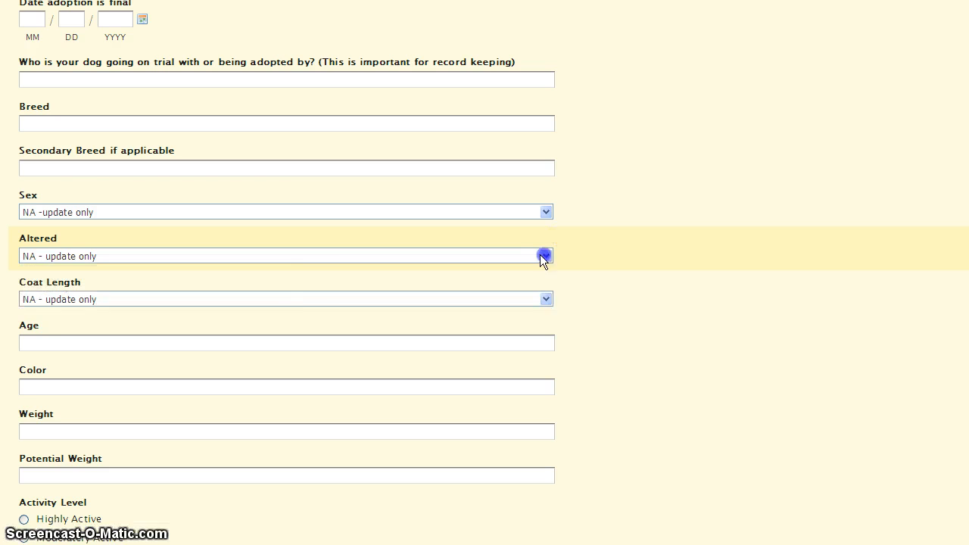
View the Housetrained choices without selecting one.
scroll(320, 283, "down", 6)
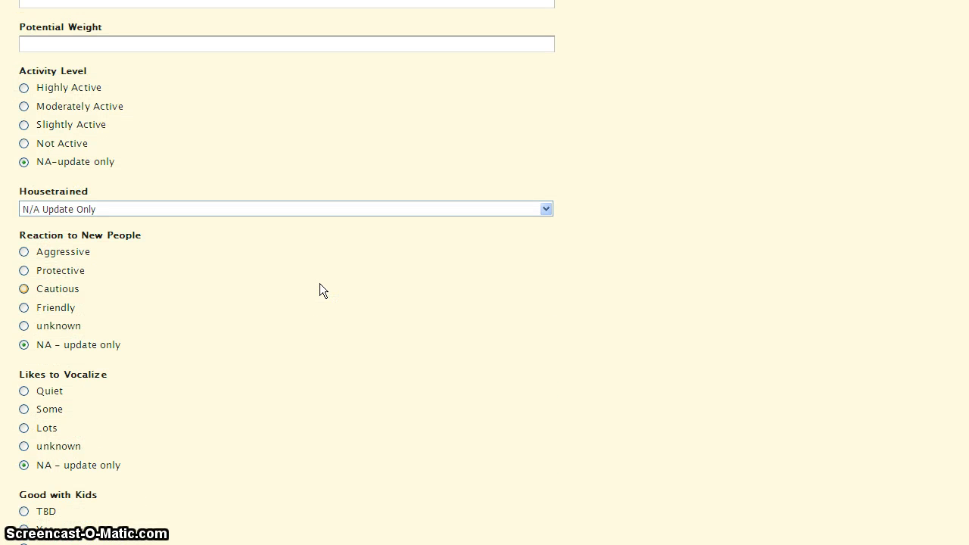
left_click(54, 194)
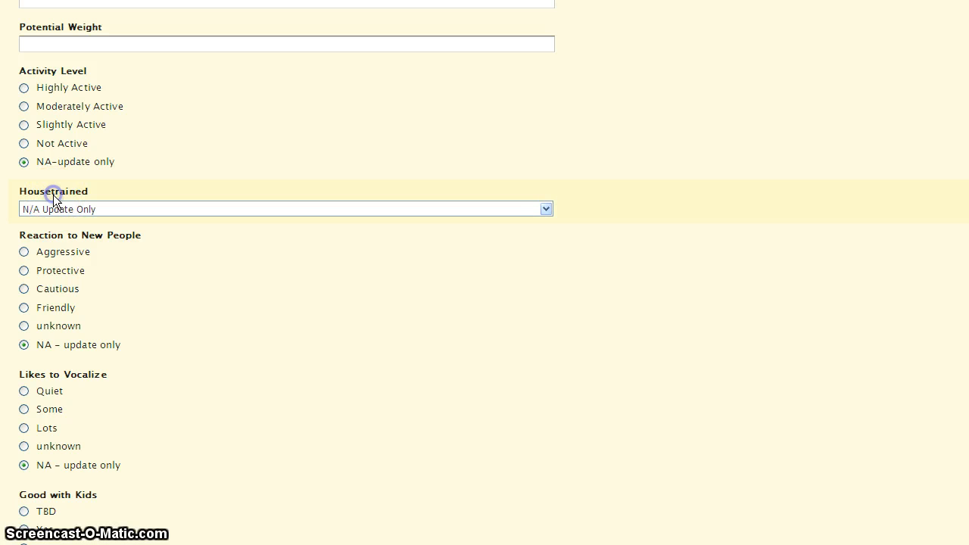
left_click(541, 206)
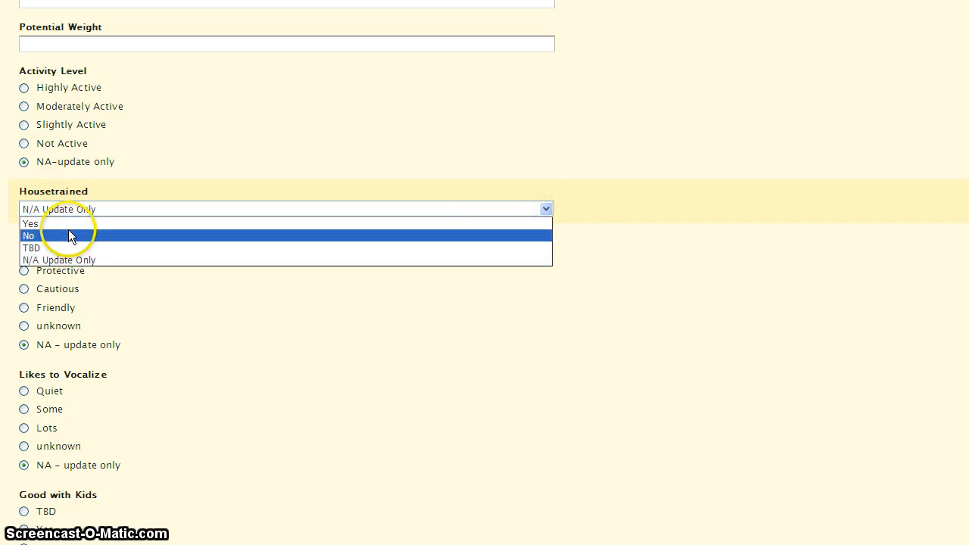
left_click(234, 325)
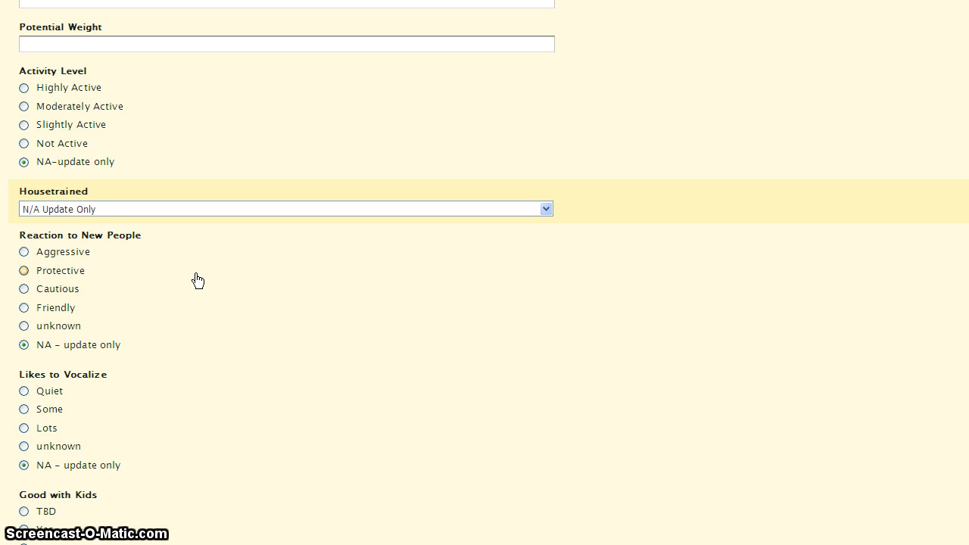
Review the compatibility questions and go through the Bio, Special Needs and missing information fields without filling them in.
scroll(198, 281, "down", 10)
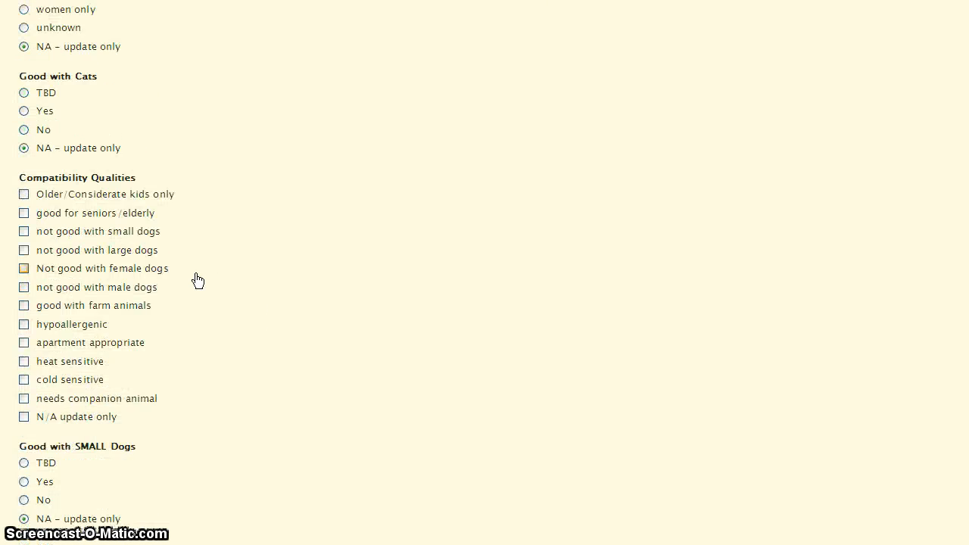
scroll(198, 281, "down", 6)
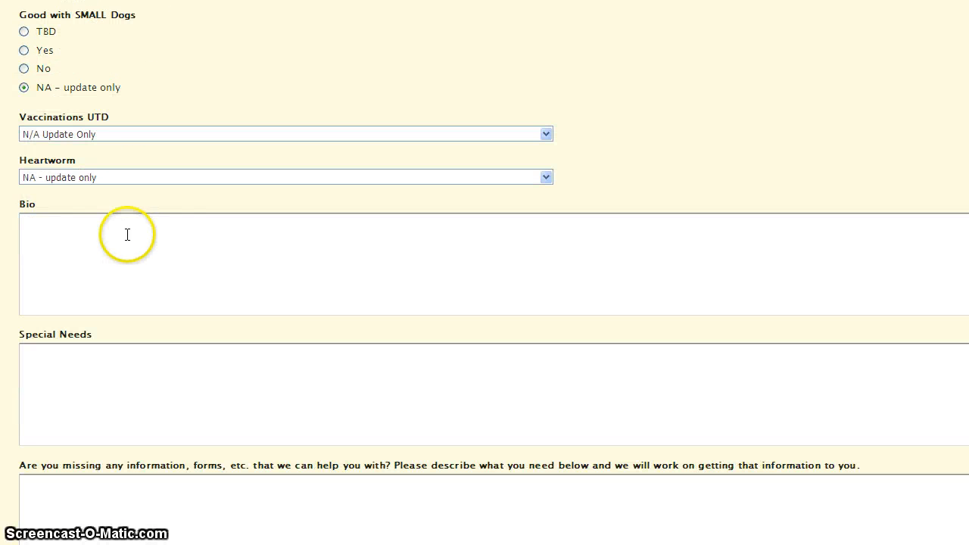
left_click(93, 238)
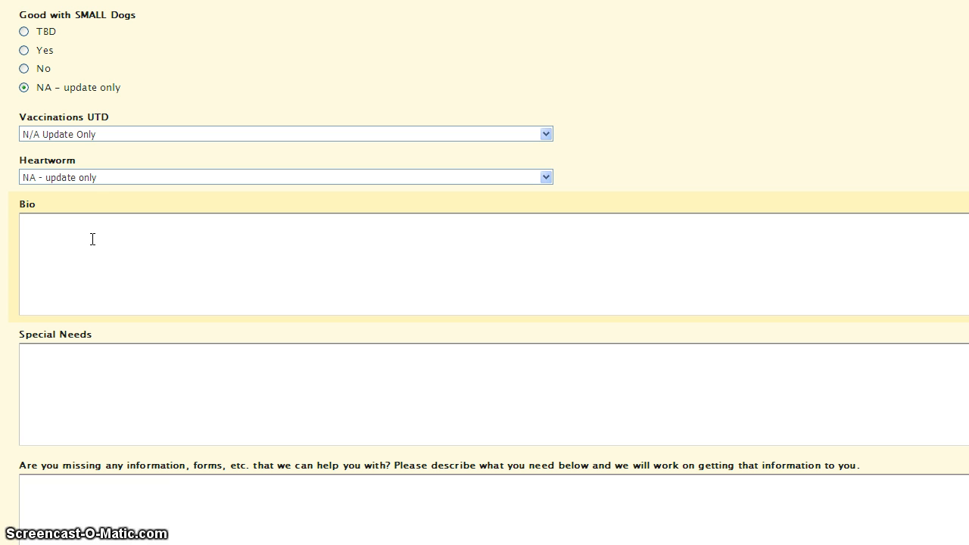
left_click(67, 361)
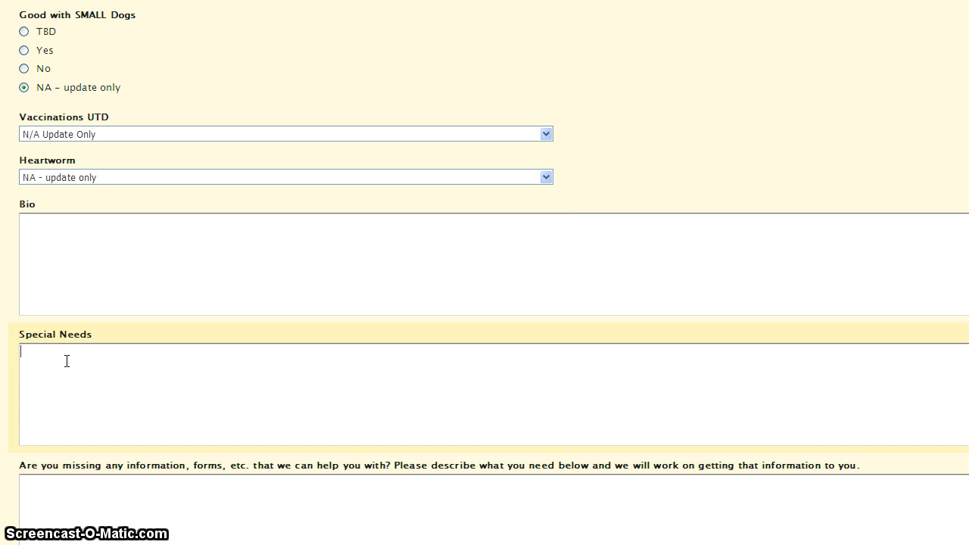
scroll(67, 361, "down", 2)
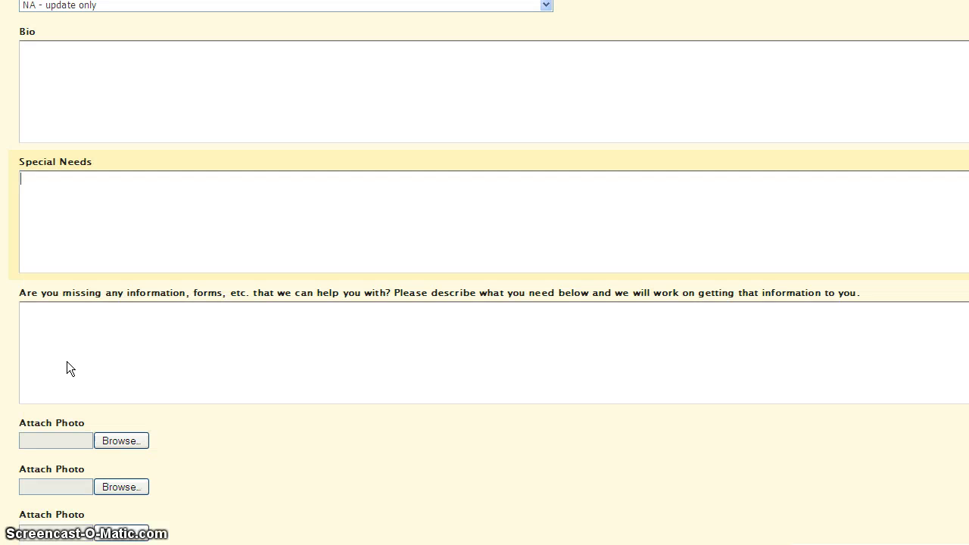
left_click(93, 336)
left_click(49, 327)
left_click(91, 326)
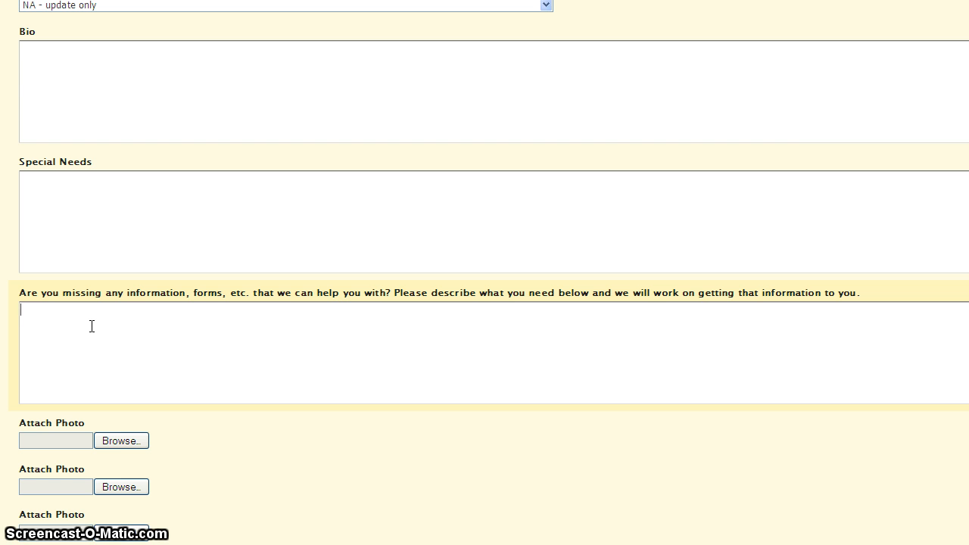
Attach the photo Calliope Jan 2012 014 in the first Attach Photo field and submit the form.
scroll(92, 326, "down", 5)
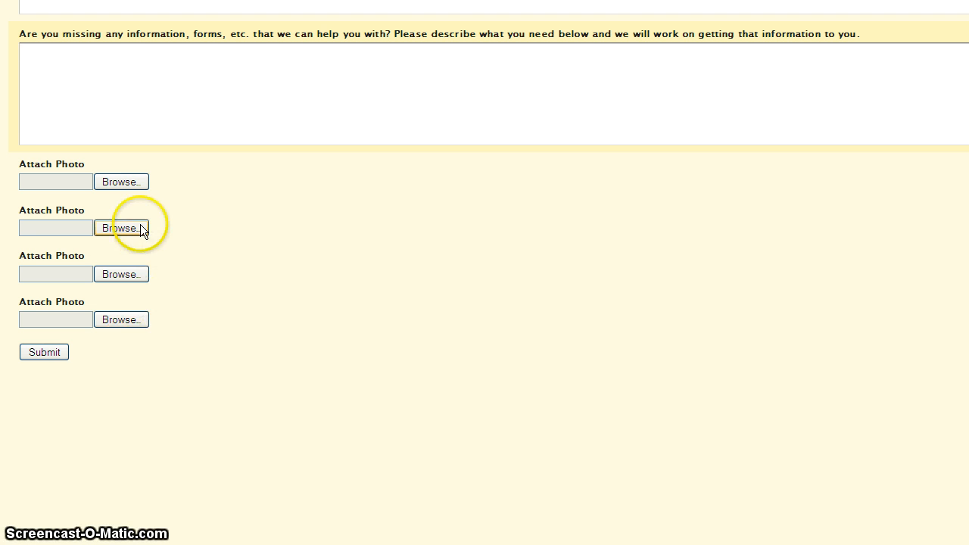
left_click(119, 185)
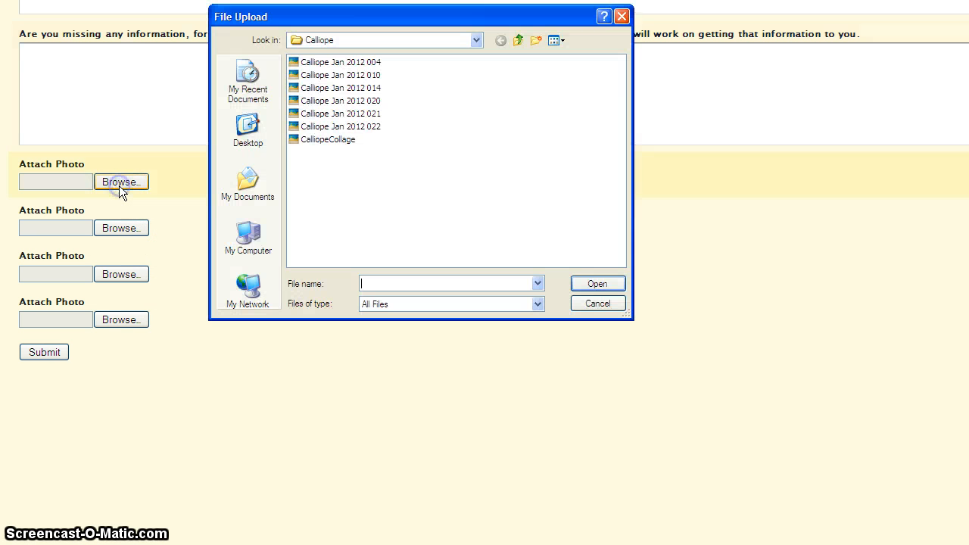
left_click(341, 88)
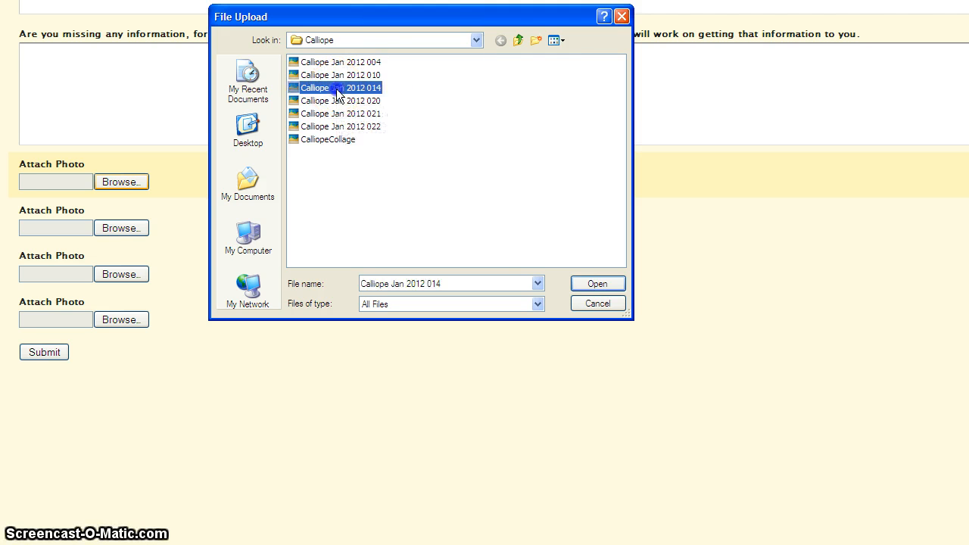
left_click(597, 284)
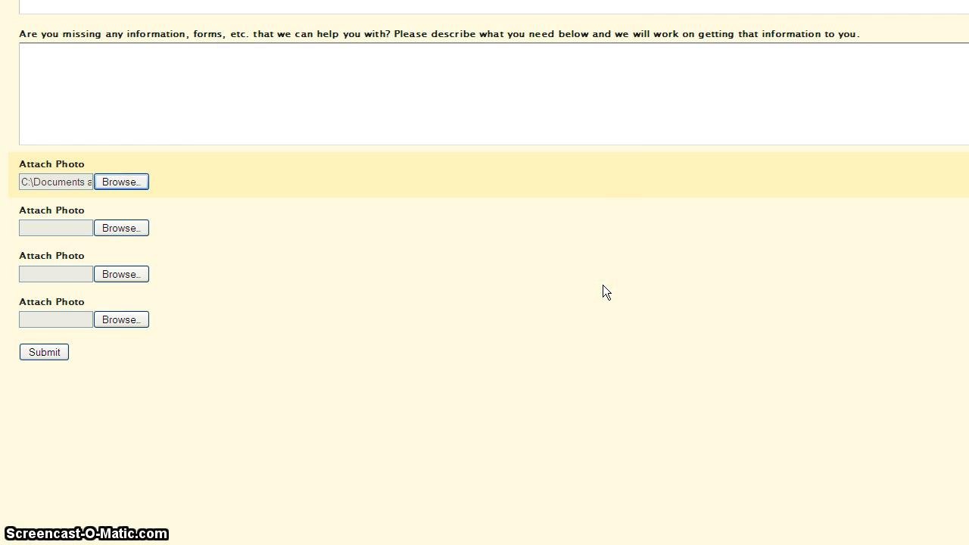
left_click(34, 350)
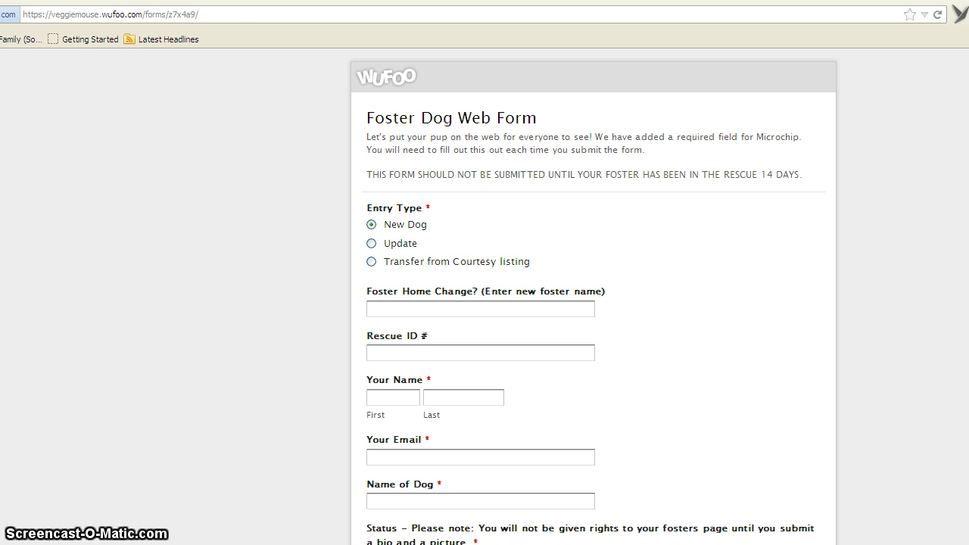
Highlight the web address of the standalone Foster Dog Web Form and look through the form's questions.
left_click_drag(220, 15, 25, 15)
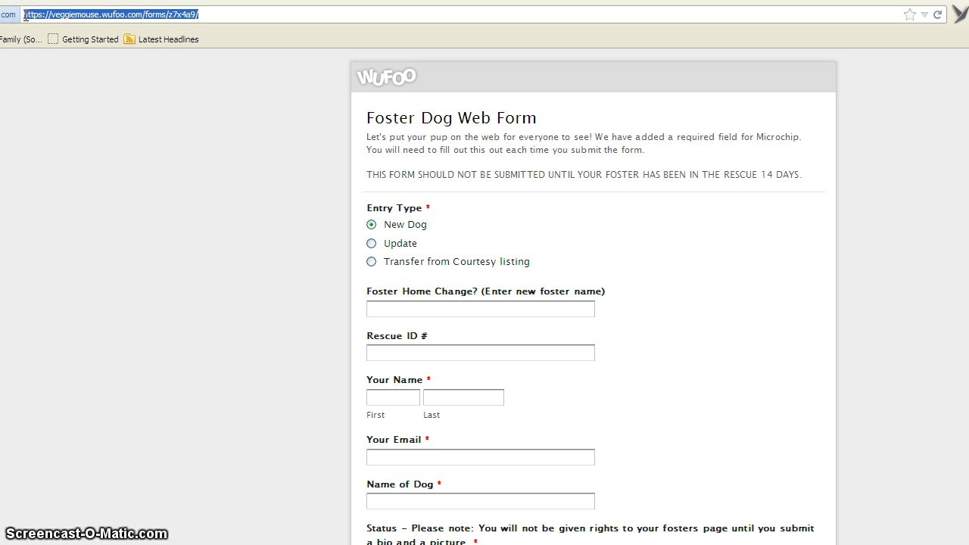
left_click(318, 179)
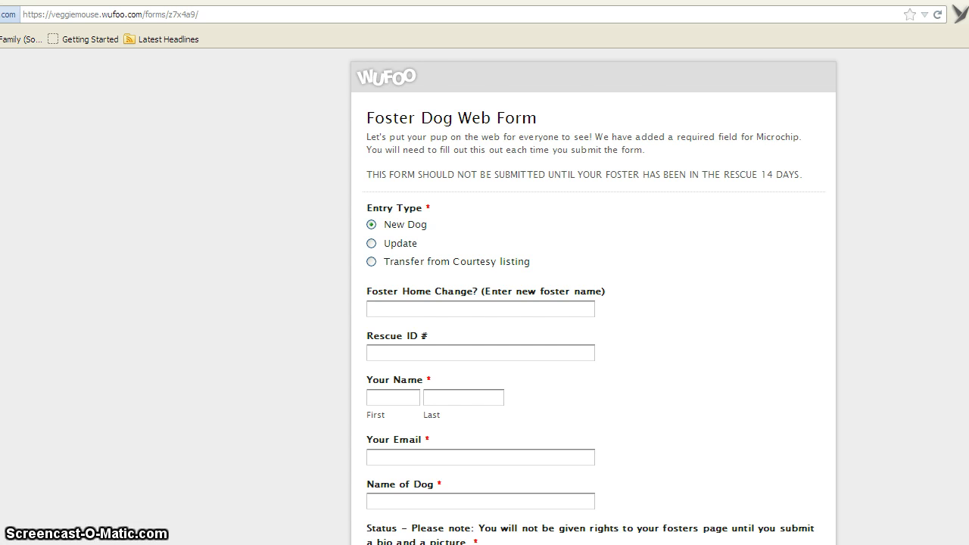
scroll(594, 295, "down", 4)
scroll(594, 295, "down", 20)
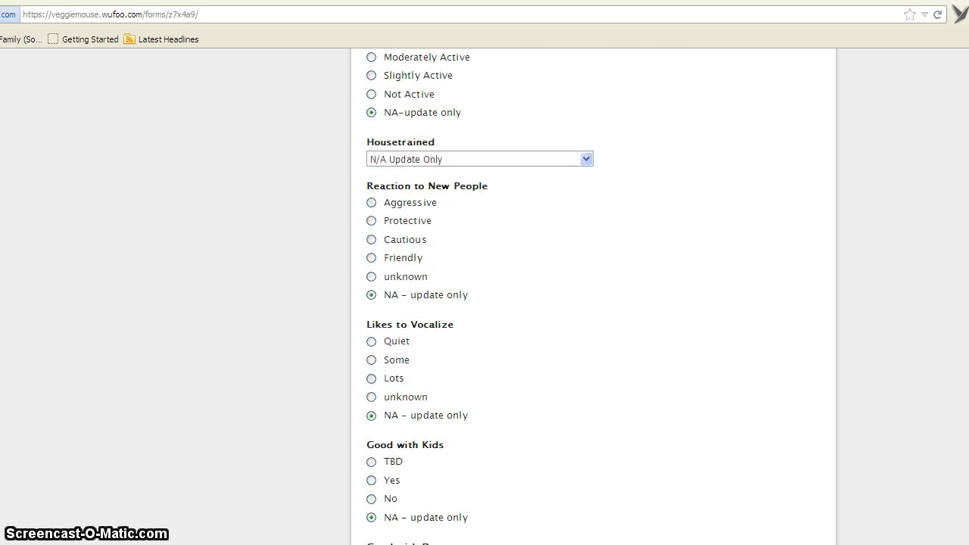
scroll(593, 295, "down", 7)
scroll(593, 295, "up", 20)
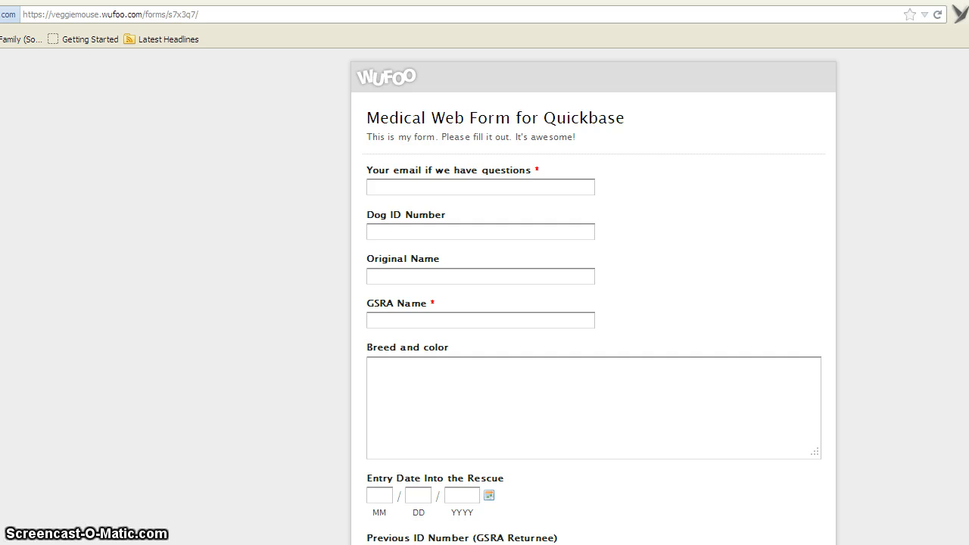
Highlight the Medical Web Form's web address and go through its fields from email to Breed and color without filling them in.
left_click(26, 15)
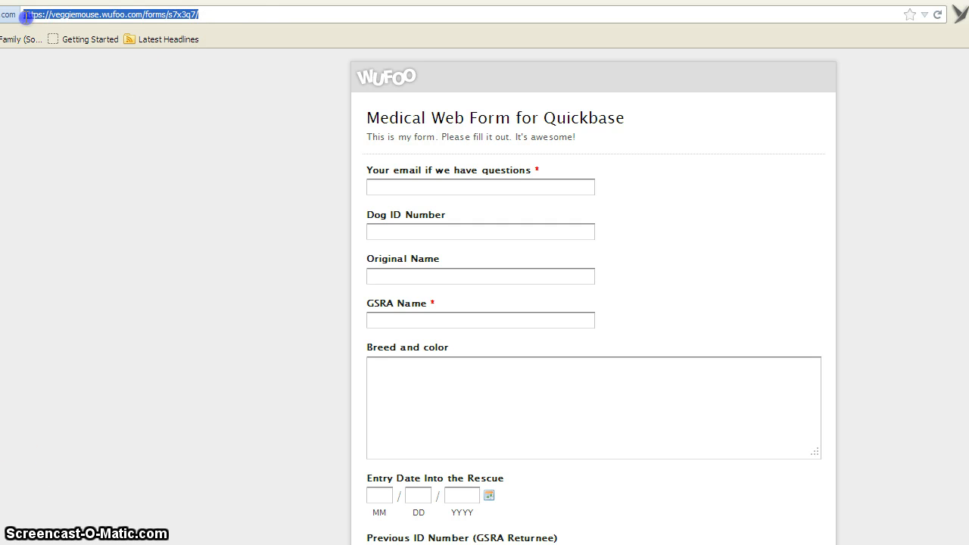
left_click(147, 95)
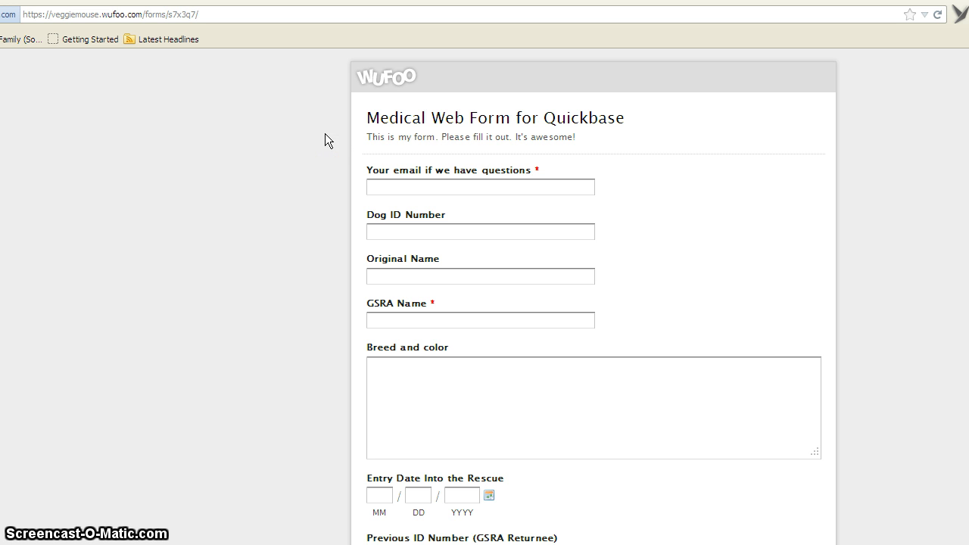
left_click(378, 187)
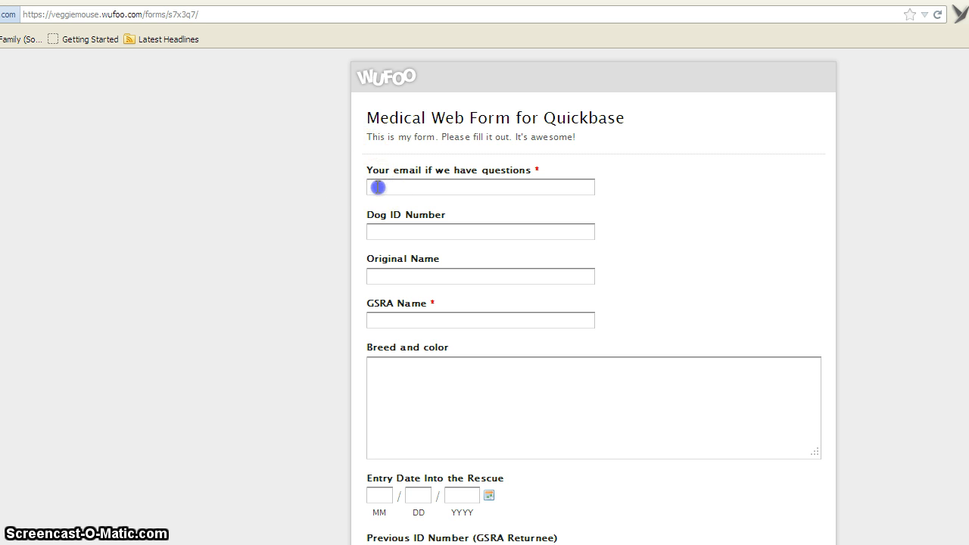
left_click(378, 231)
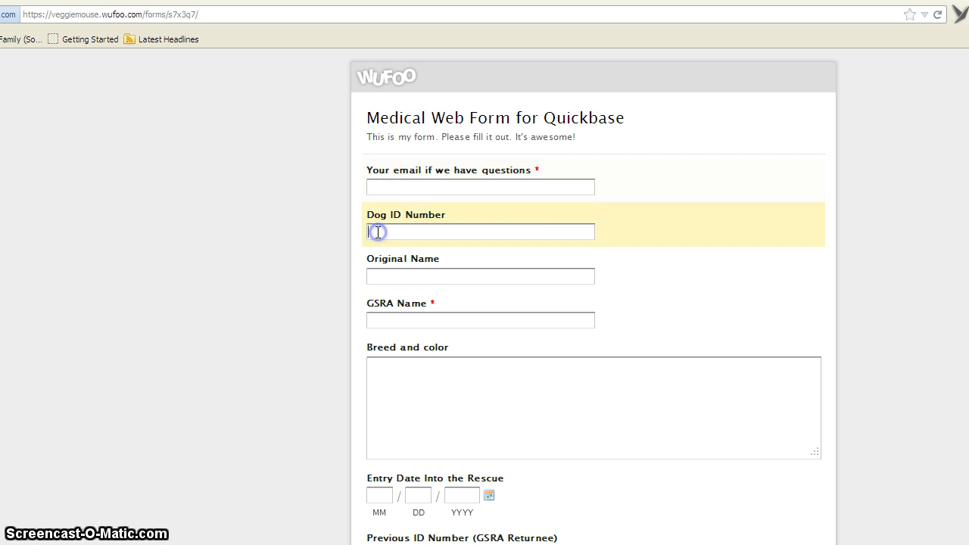
left_click(400, 323)
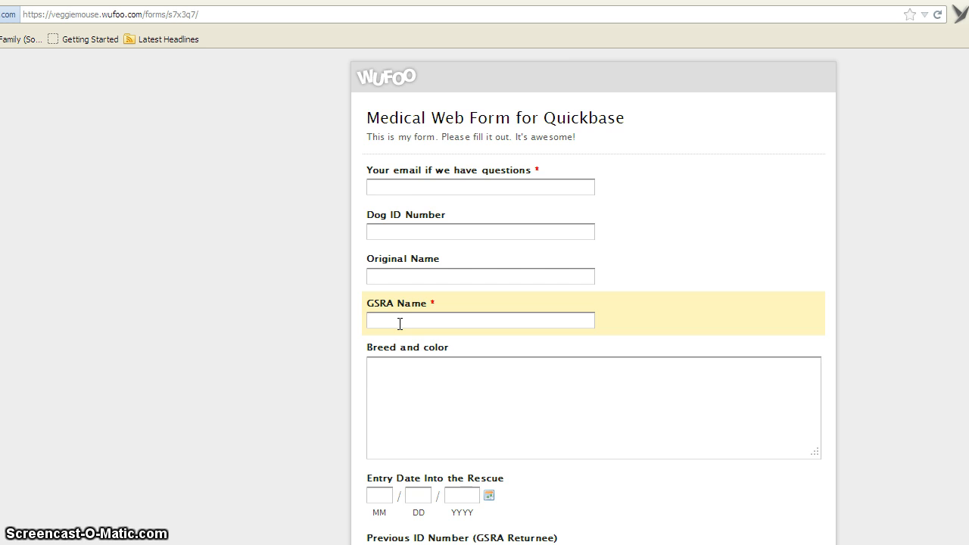
scroll(399, 323, "down", 2)
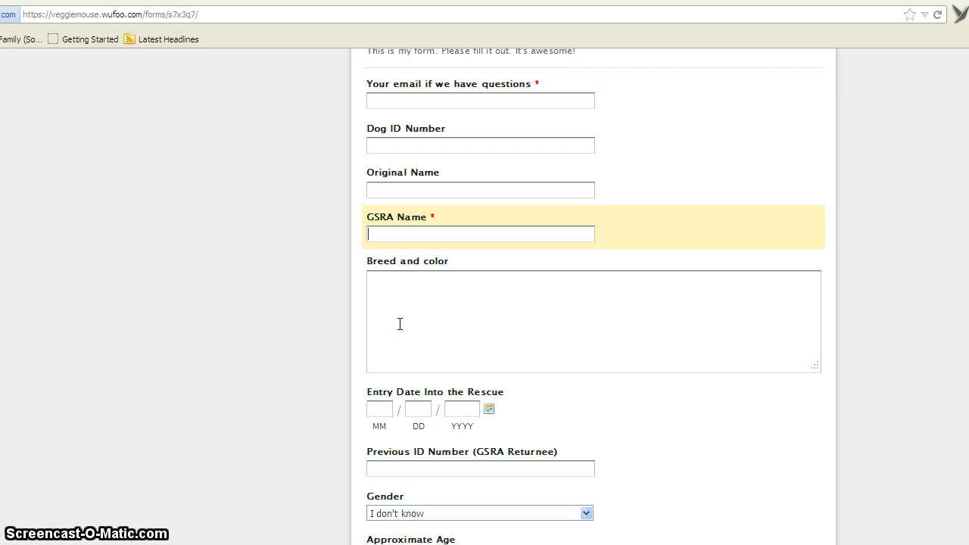
left_click(393, 297)
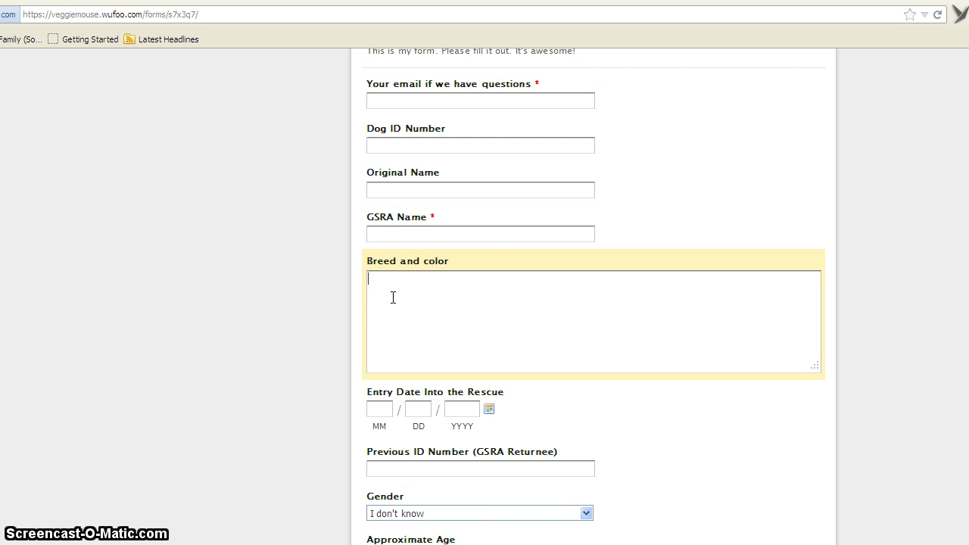
Look through the Medical Web Form's entry date, foster home, dog status, compatibility and dog origin questions.
scroll(394, 298, "down", 4)
left_click(432, 143)
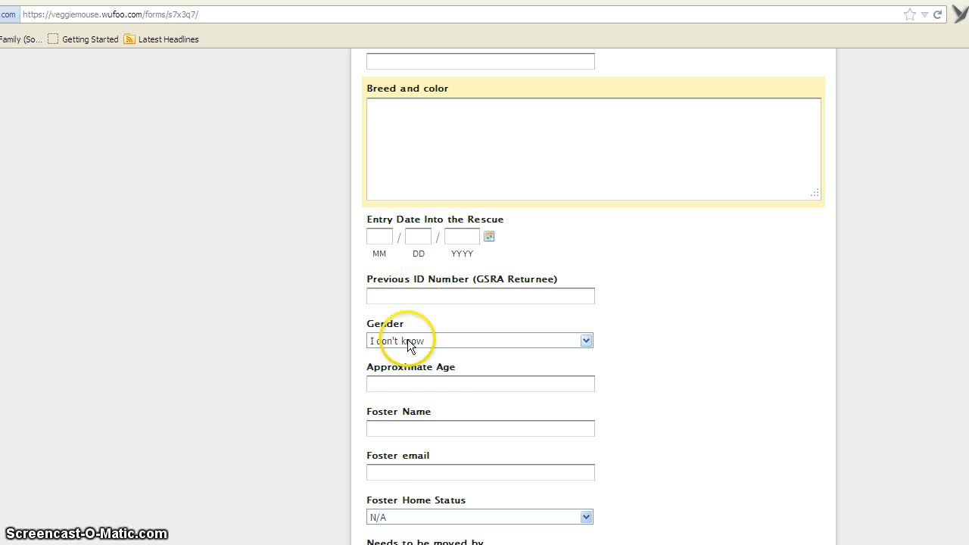
scroll(509, 340, "down", 2)
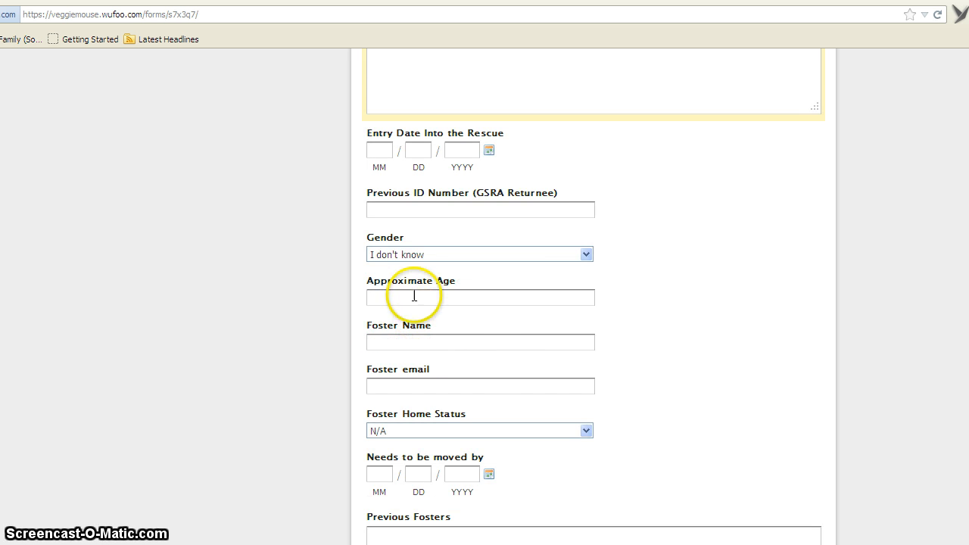
left_click(396, 351)
left_click(396, 368)
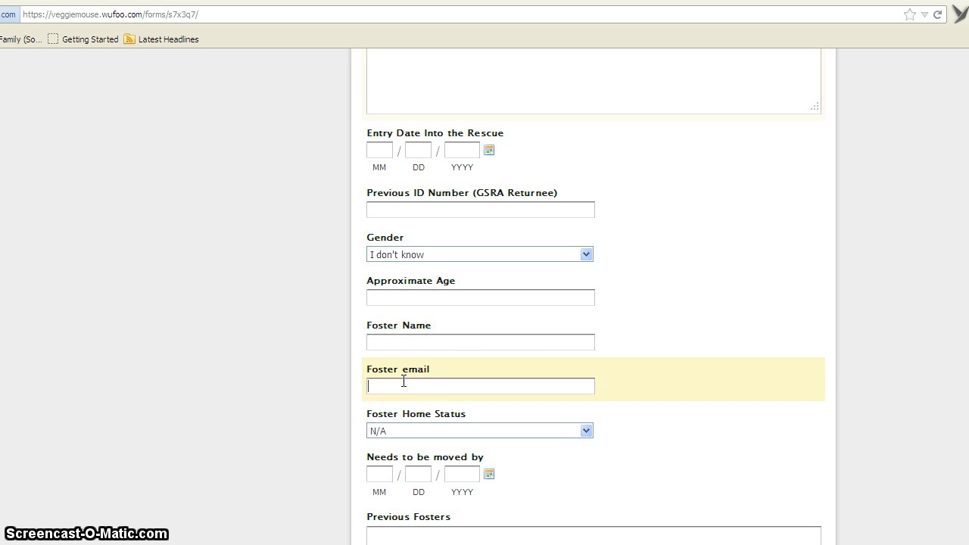
scroll(397, 368, "down", 10)
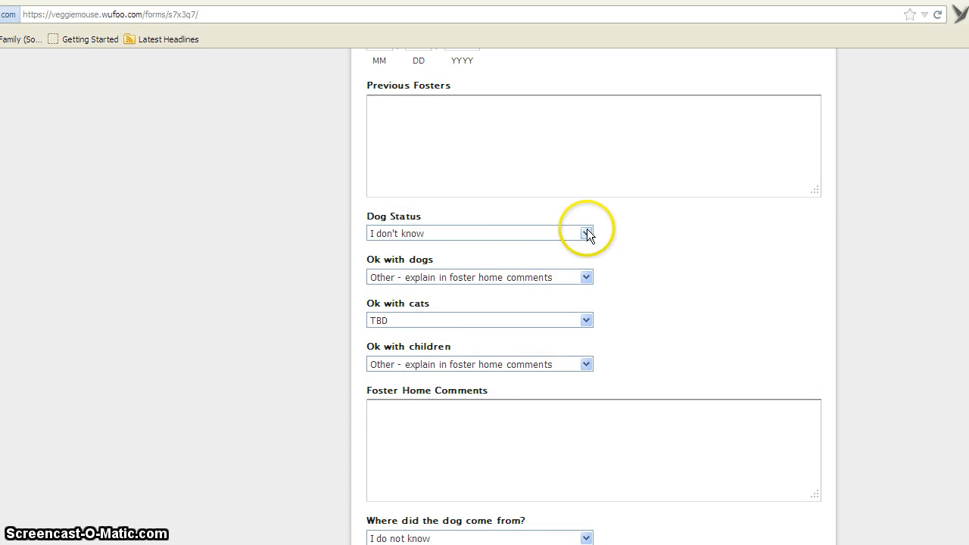
scroll(556, 280, "down", 10)
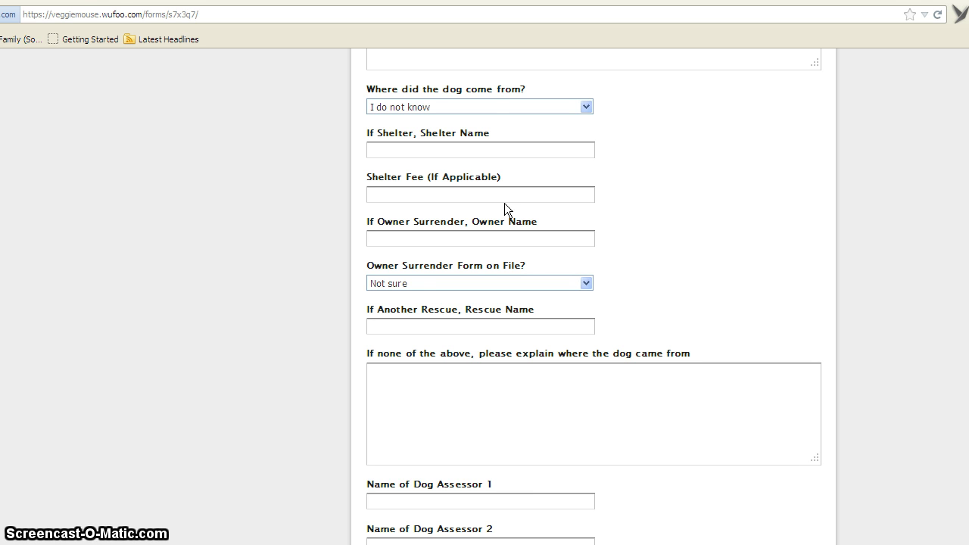
Return to the start of the Medical Web Form and point out the required email and GSRA Name fields.
scroll(505, 203, "up", 20)
scroll(505, 203, "up", 6)
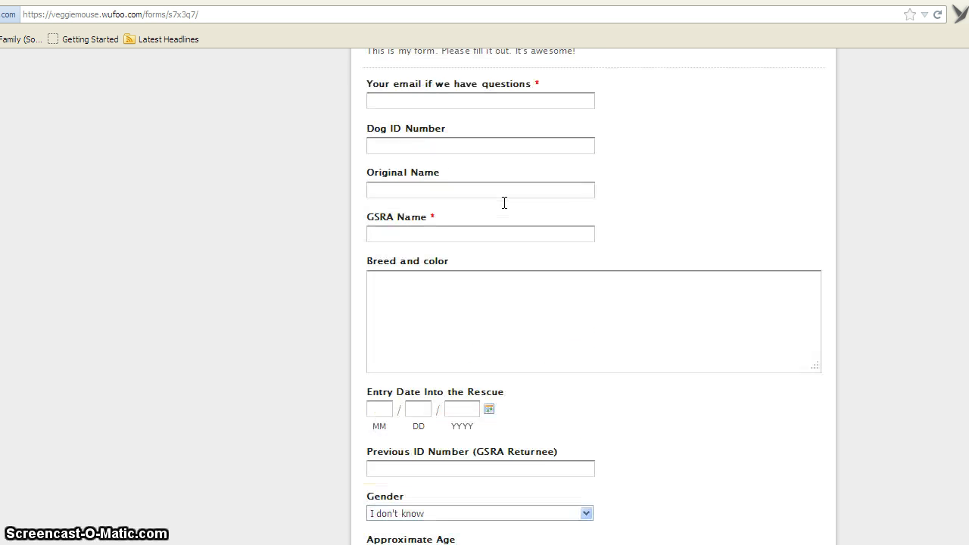
left_click(442, 186)
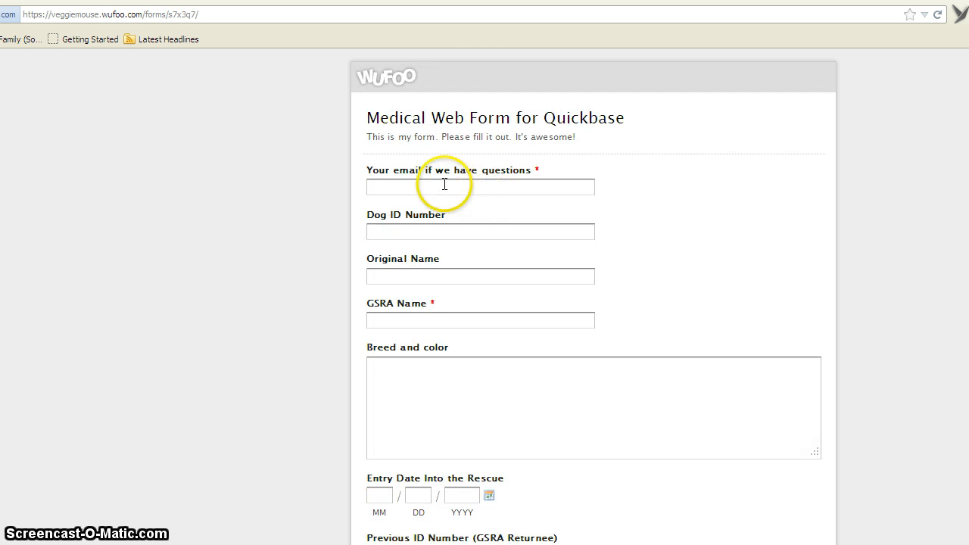
left_click(426, 320)
Go through the rest of the form to the assessor and spay/neuter questions, stopping in the Spay/Neuter Performed by field.
scroll(426, 316, "down", 3)
scroll(481, 186, "down", 10)
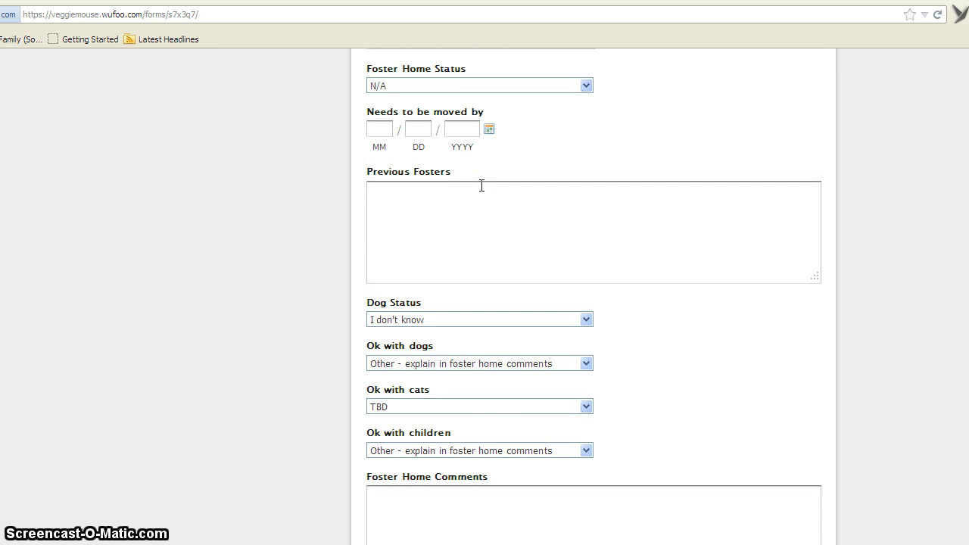
scroll(482, 186, "down", 5)
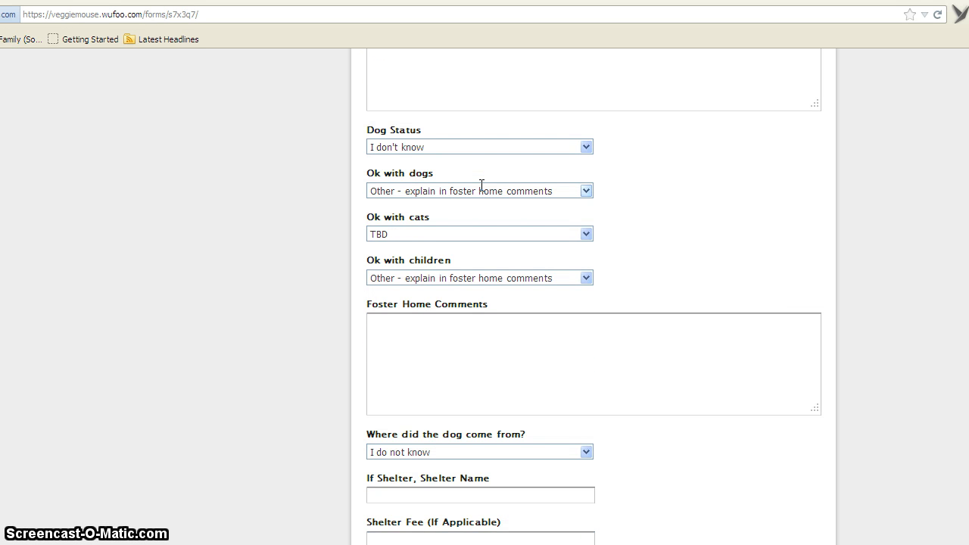
scroll(482, 186, "down", 10)
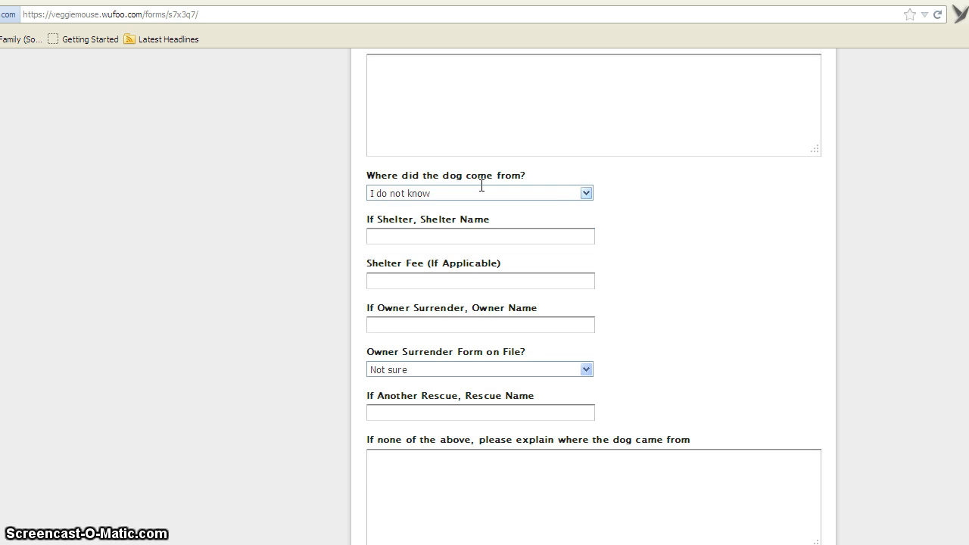
scroll(481, 186, "down", 3)
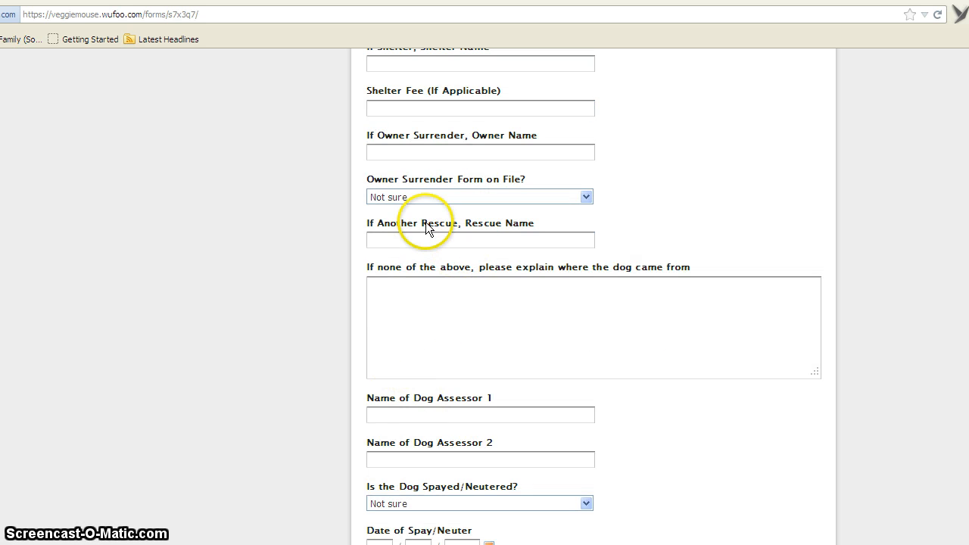
scroll(465, 274, "down", 9)
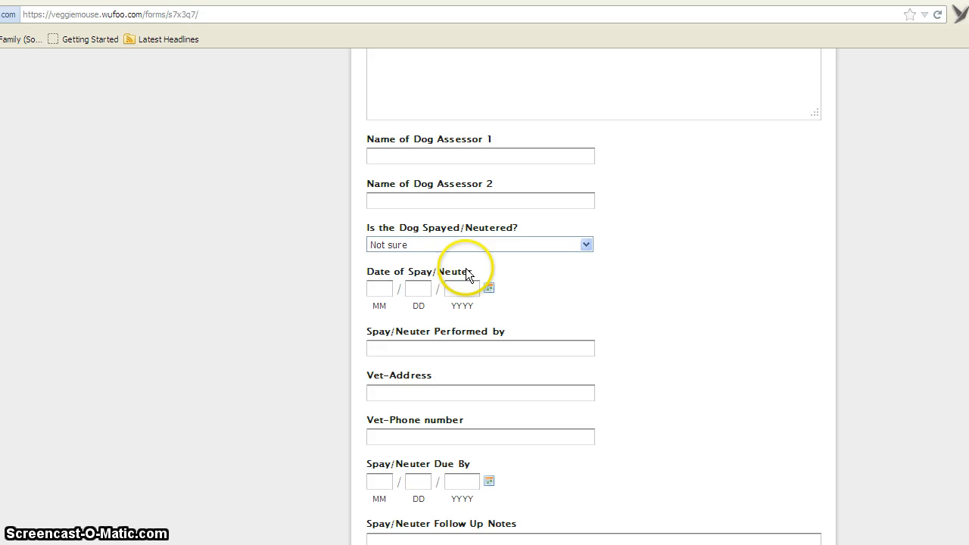
left_click(400, 347)
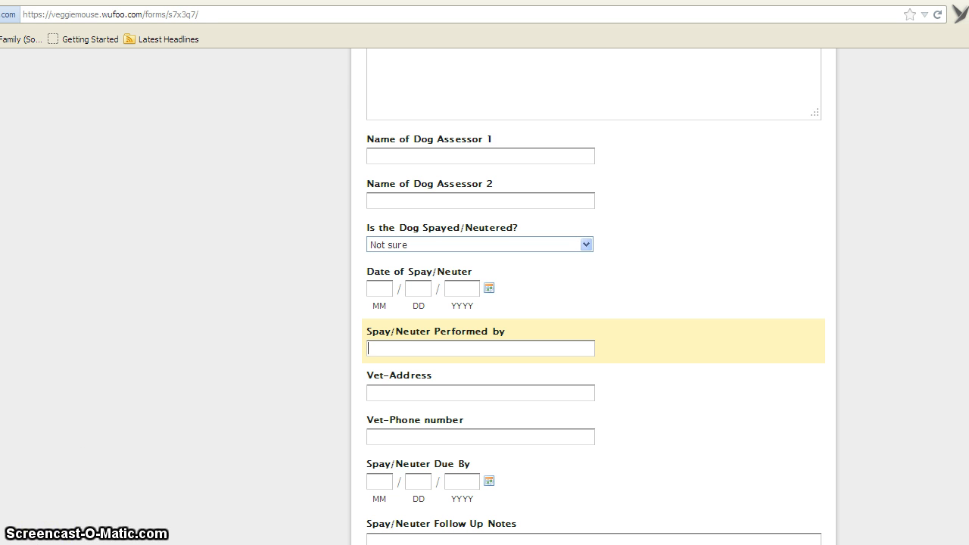
Switch to Calliope's web page on the GSRA site and review the photo, dog details and description.
left_click(27, 543)
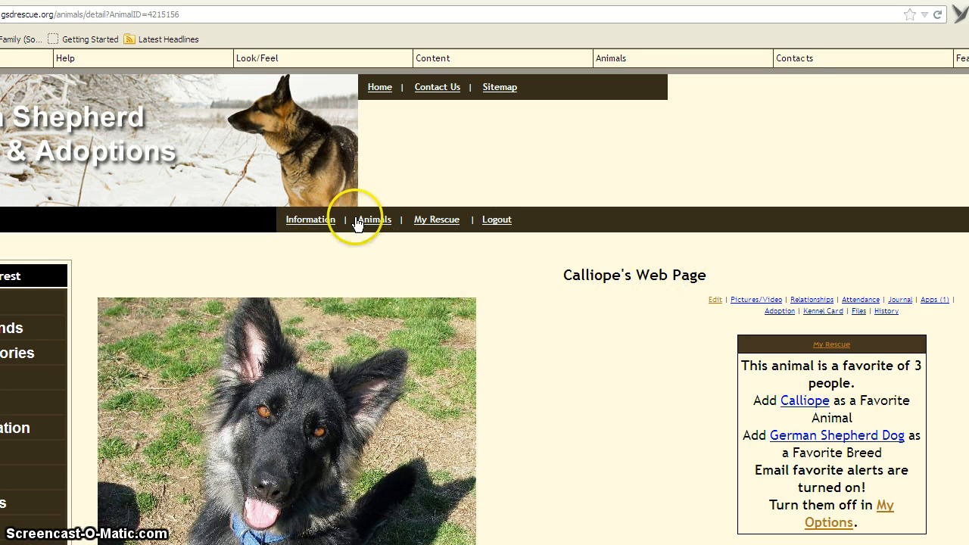
scroll(390, 384, "down", 2)
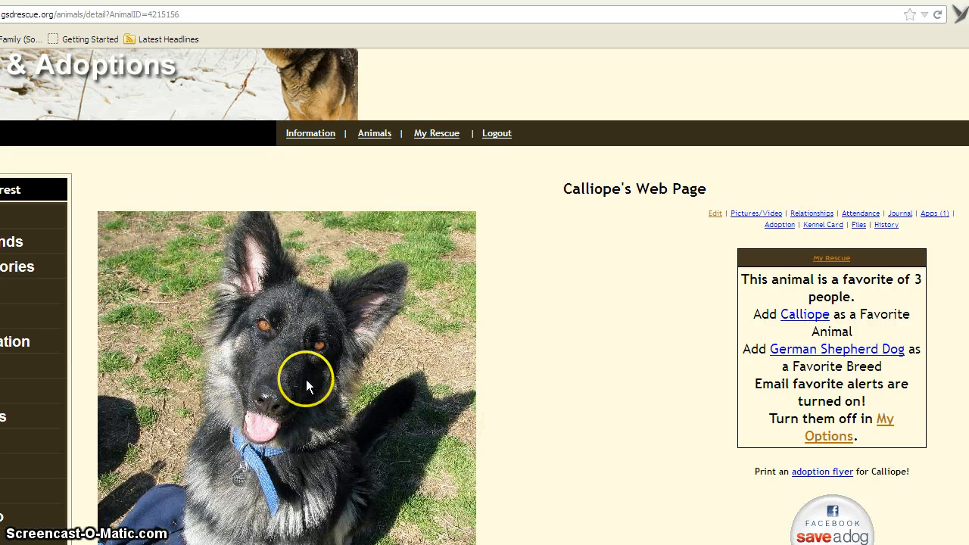
scroll(684, 242, "down", 8)
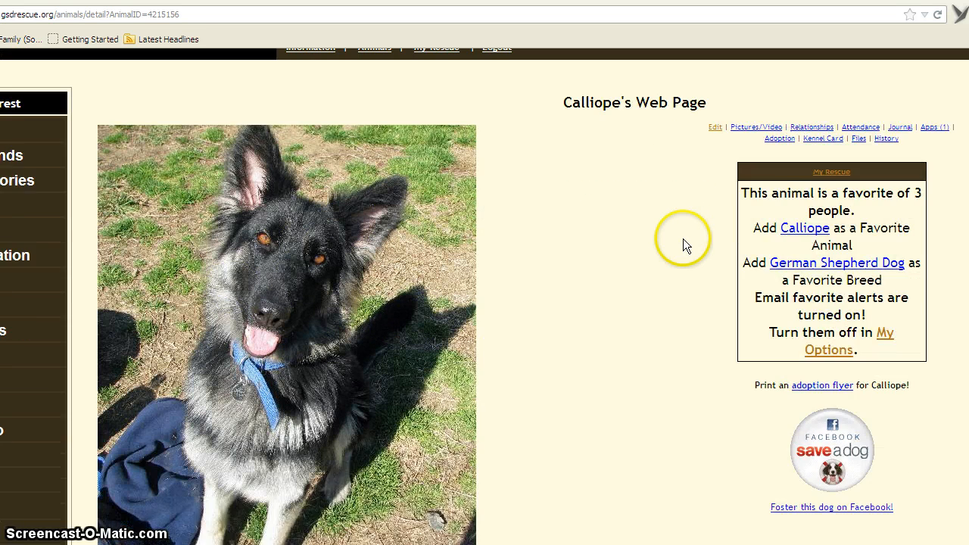
scroll(683, 239, "down", 2)
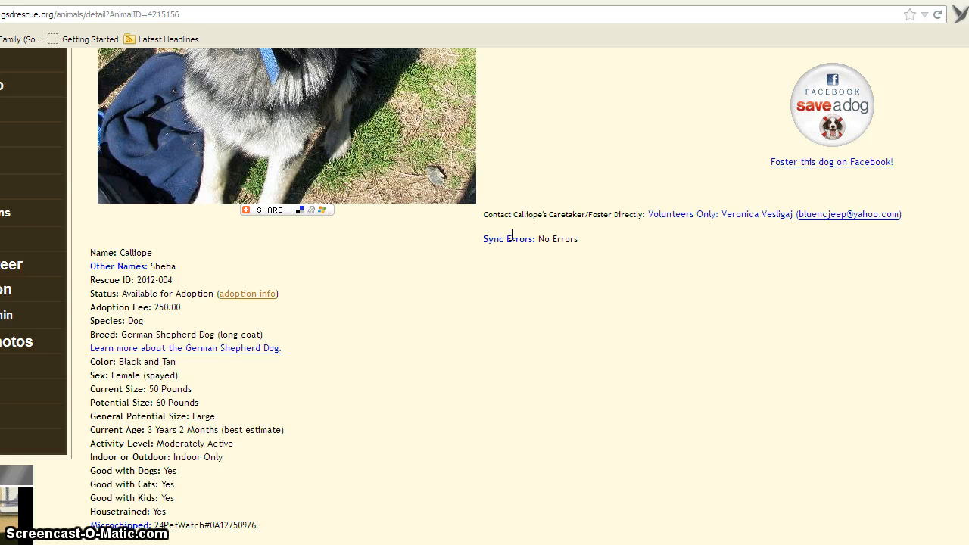
scroll(512, 236, "down", 3)
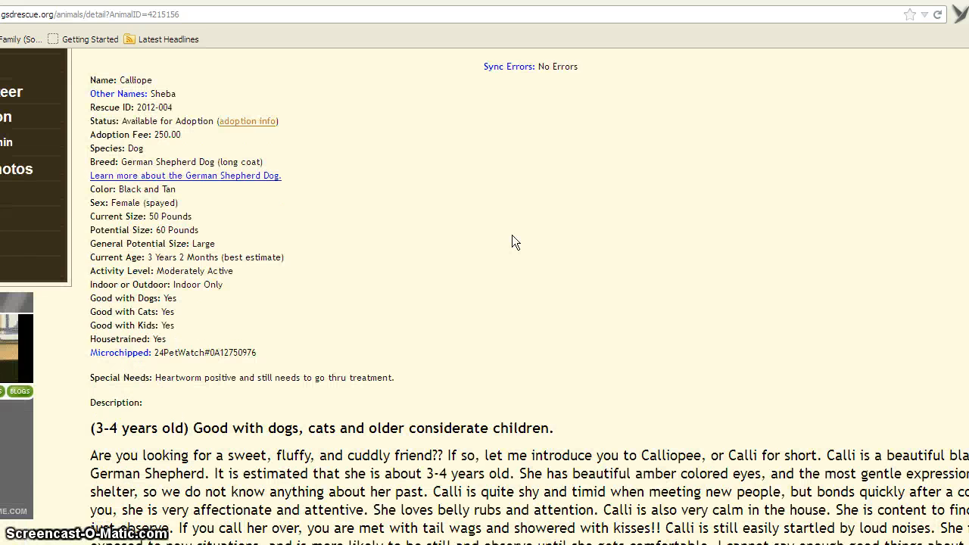
Highlight the opening line of Calliope's description, covering age and suitability with dogs, cats and older considerate children.
left_click_drag(563, 342, 102, 342)
left_click_drag(106, 345, 90, 344)
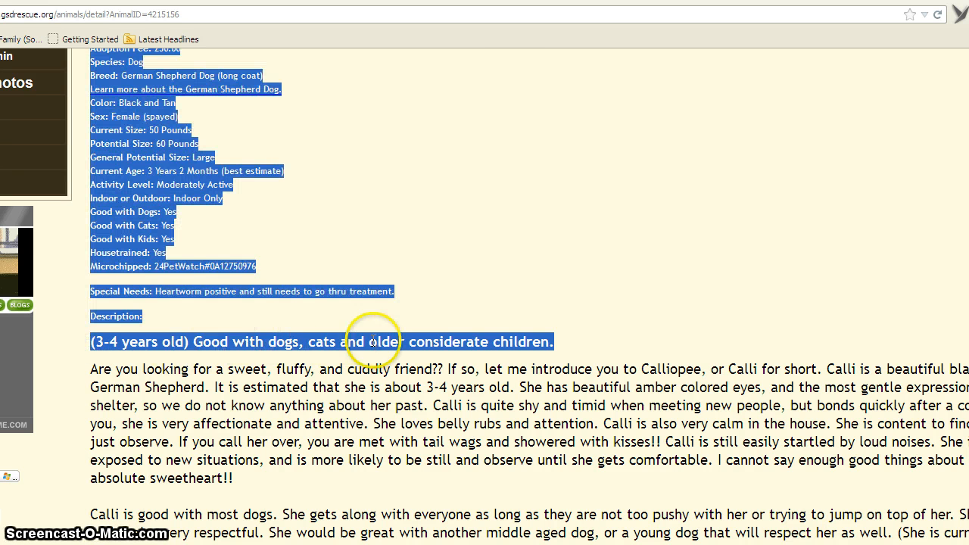
left_click(519, 303)
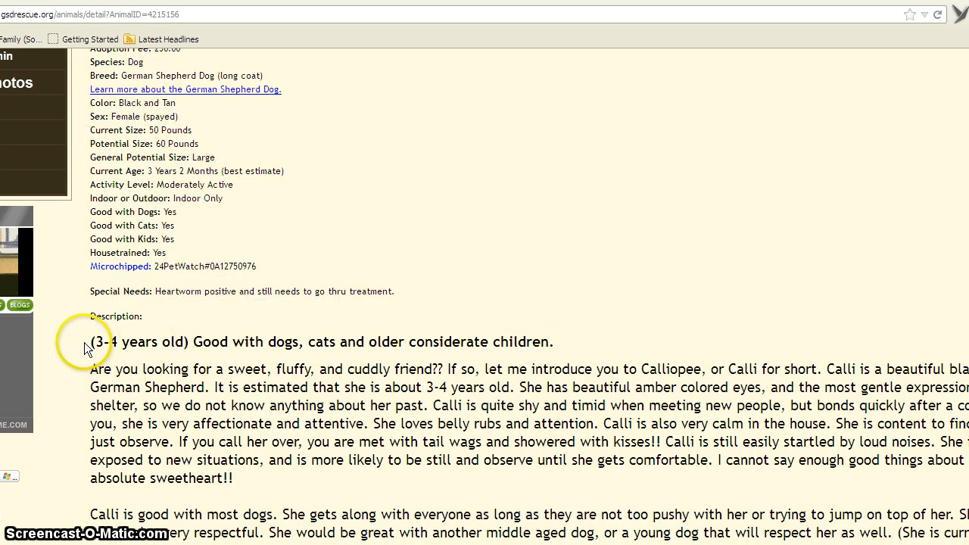
left_click_drag(92, 342, 556, 344)
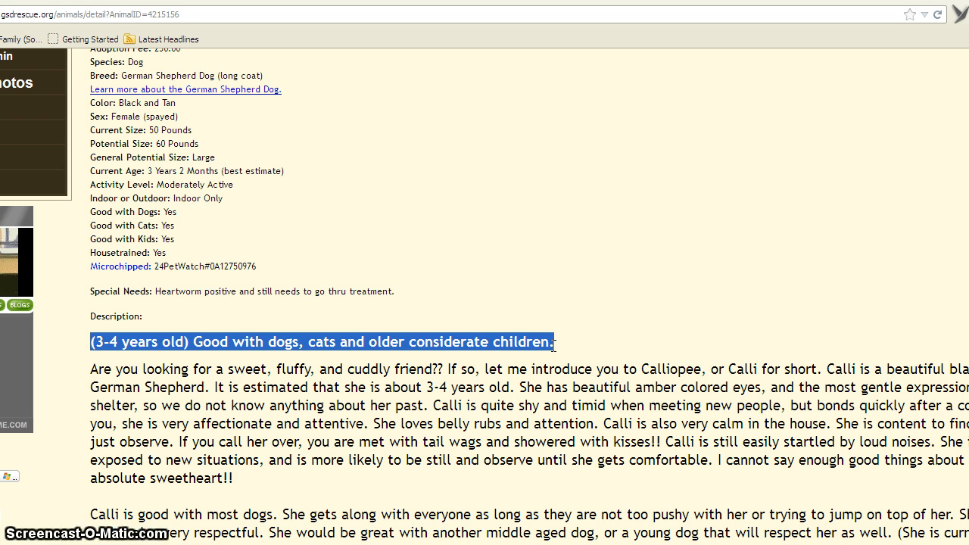
Open Calliope's information for editing from the dog's web page.
scroll(558, 409, "down", 2)
scroll(558, 404, "up", 12)
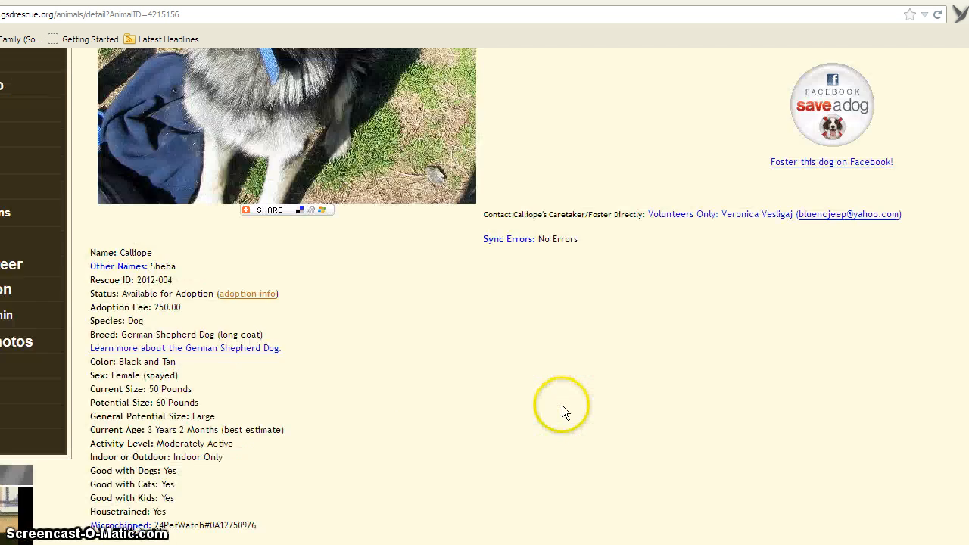
scroll(562, 409, "up", 3)
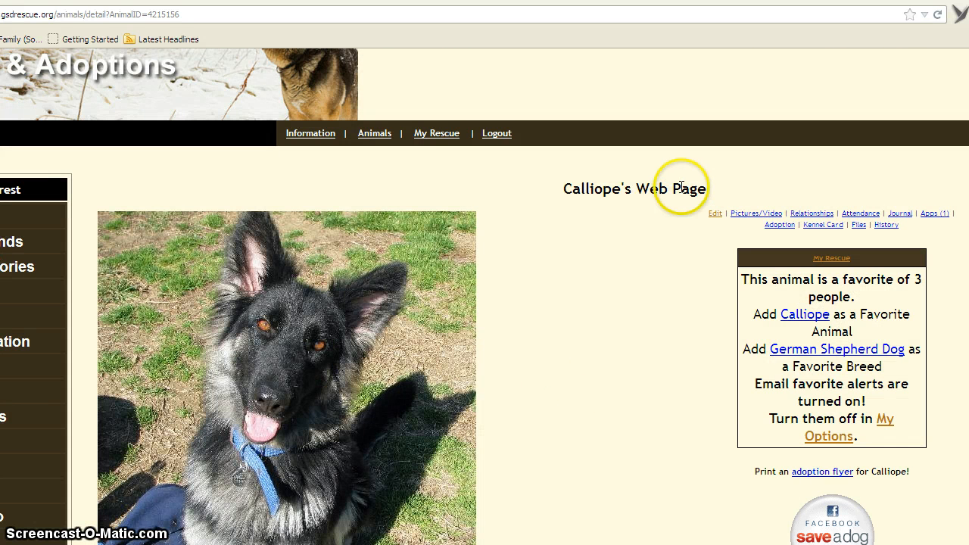
left_click(716, 215)
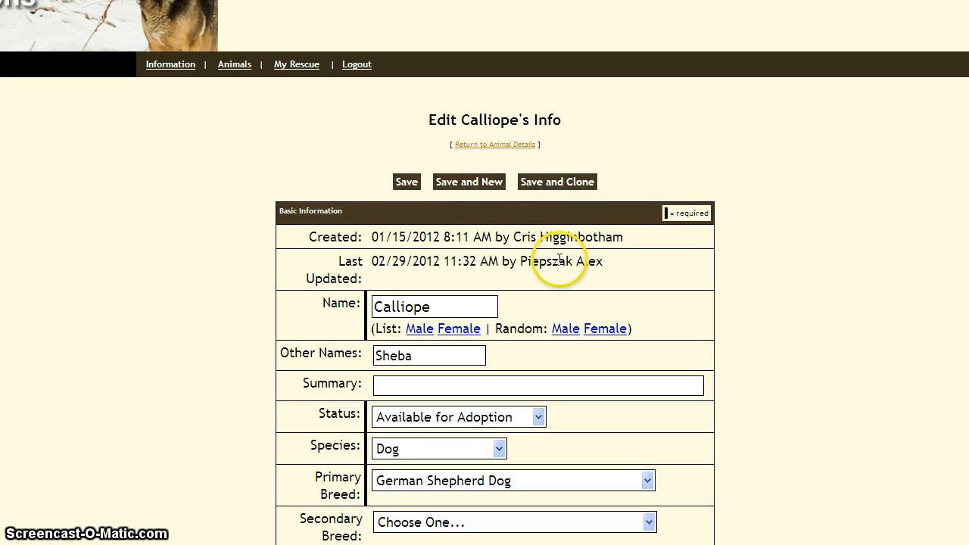
View the Status choices in Calliope's basic information, keeping Available for Adoption selected.
scroll(473, 267, "down", 3)
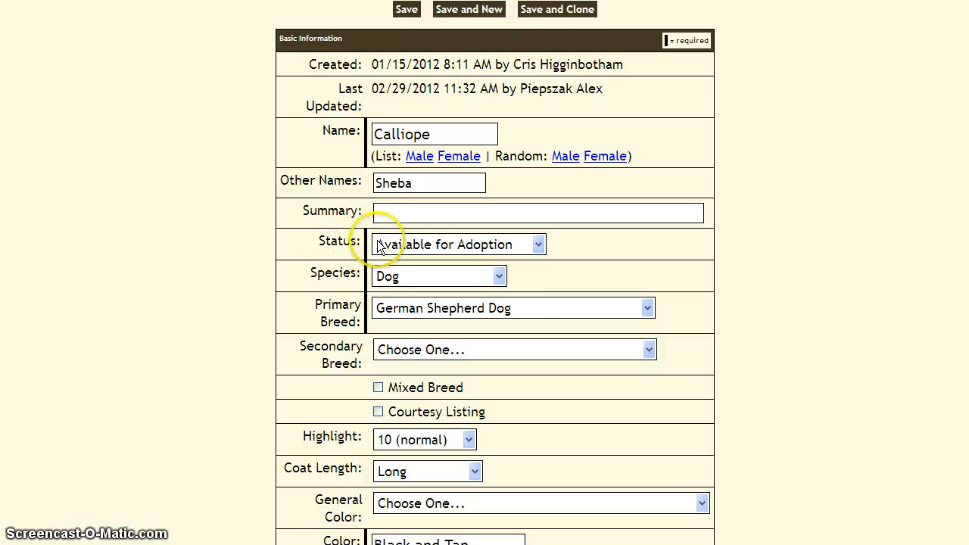
left_click(409, 243)
left_click(430, 301)
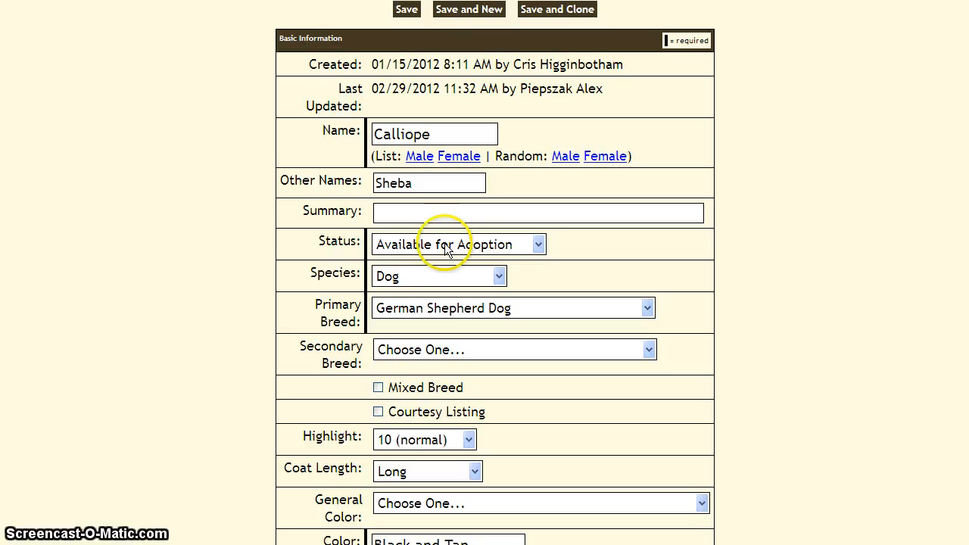
left_click(540, 245)
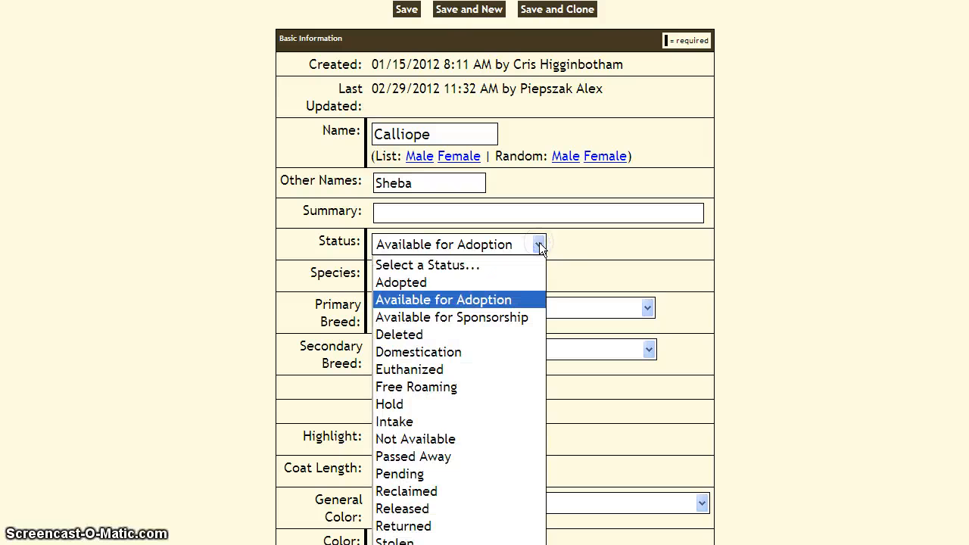
left_click(539, 244)
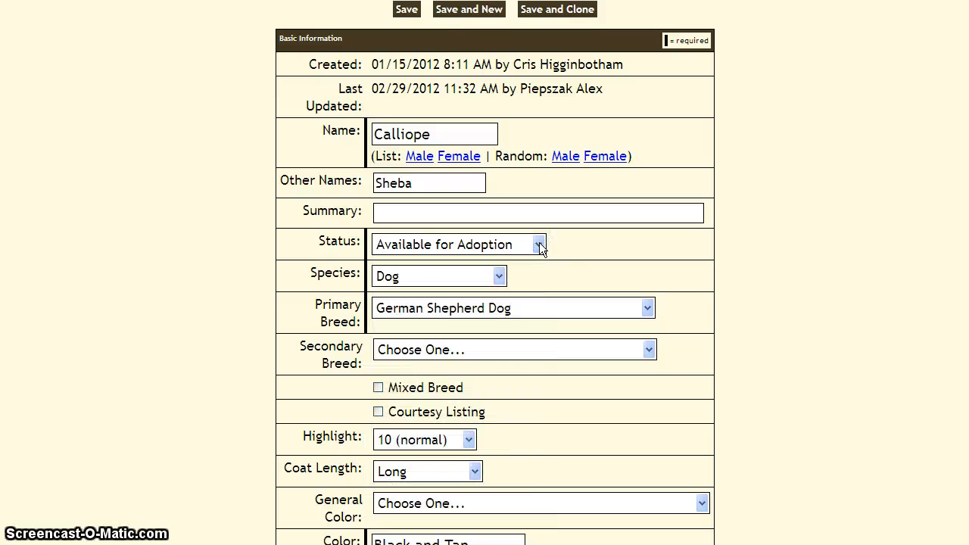
View the Altered choices in Calliope's basic information, keeping Yes selected.
scroll(542, 248, "down", 3)
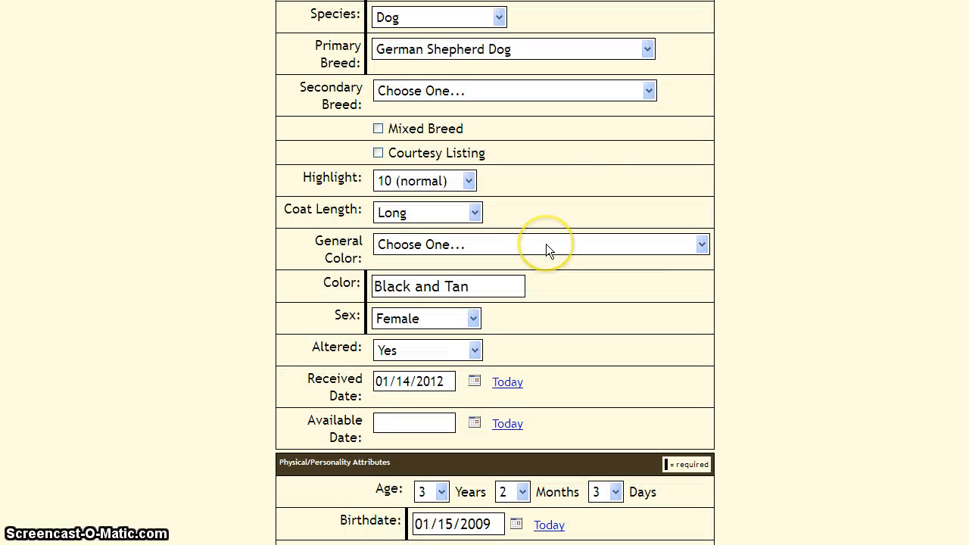
scroll(546, 244, "down", 1)
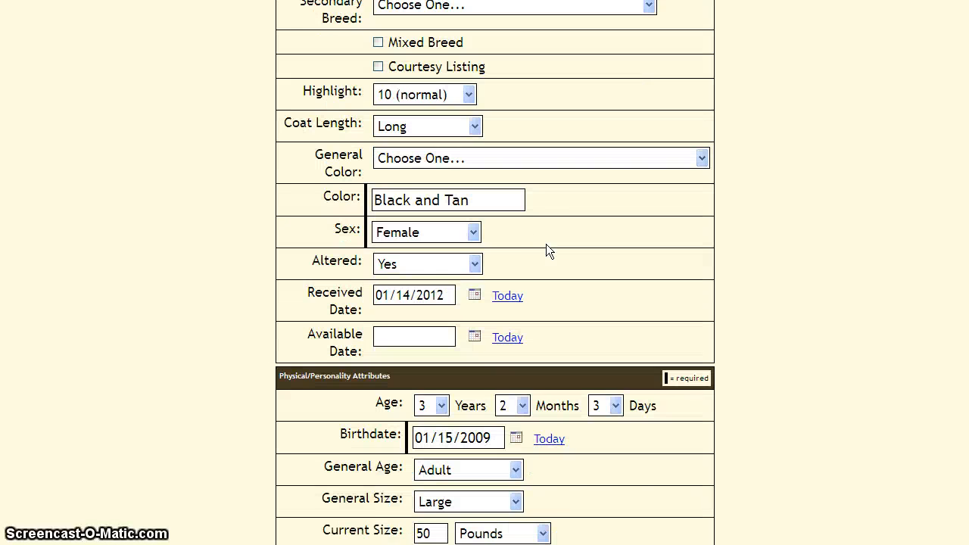
left_click(476, 264)
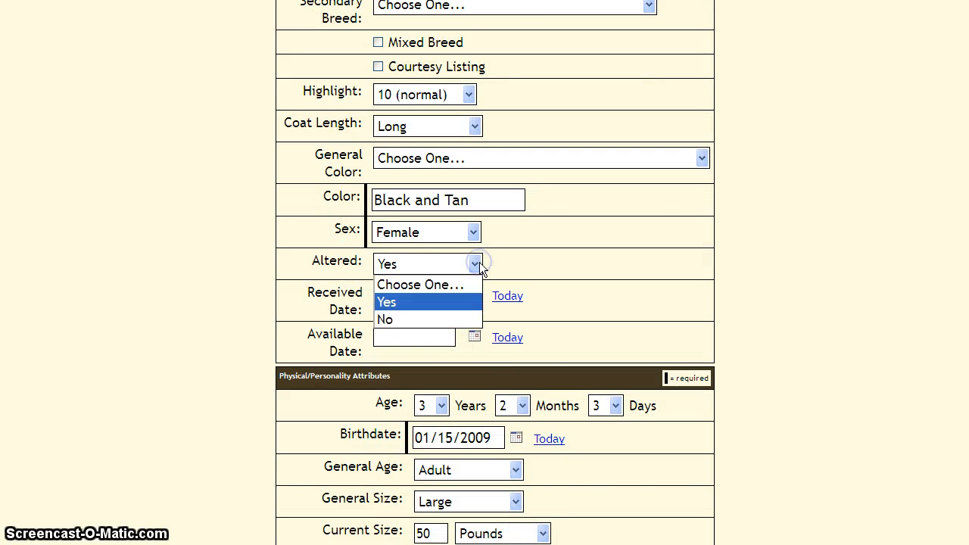
left_click(479, 263)
Switch Good with Kids to No in the physical and personality attributes, and restore it to Yes.
scroll(480, 262, "down", 5)
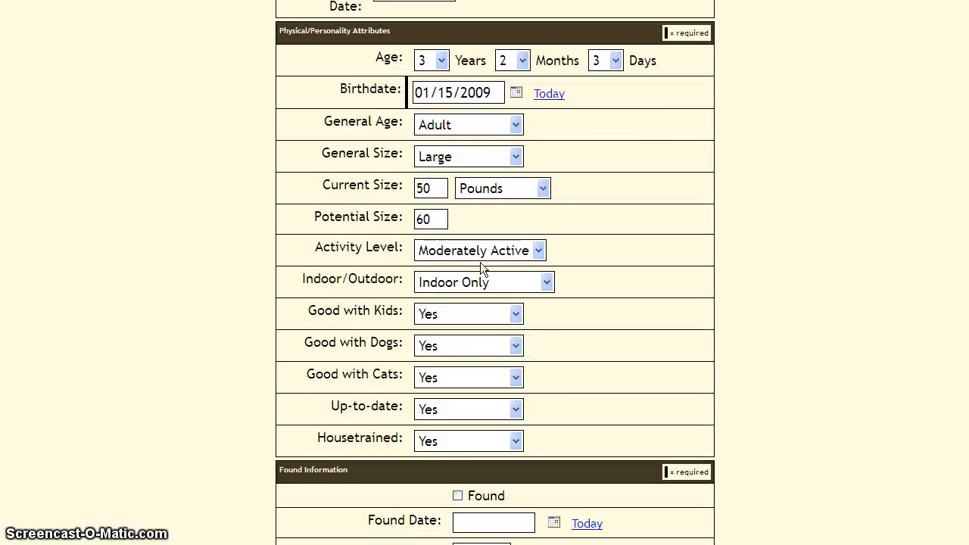
left_click(515, 227)
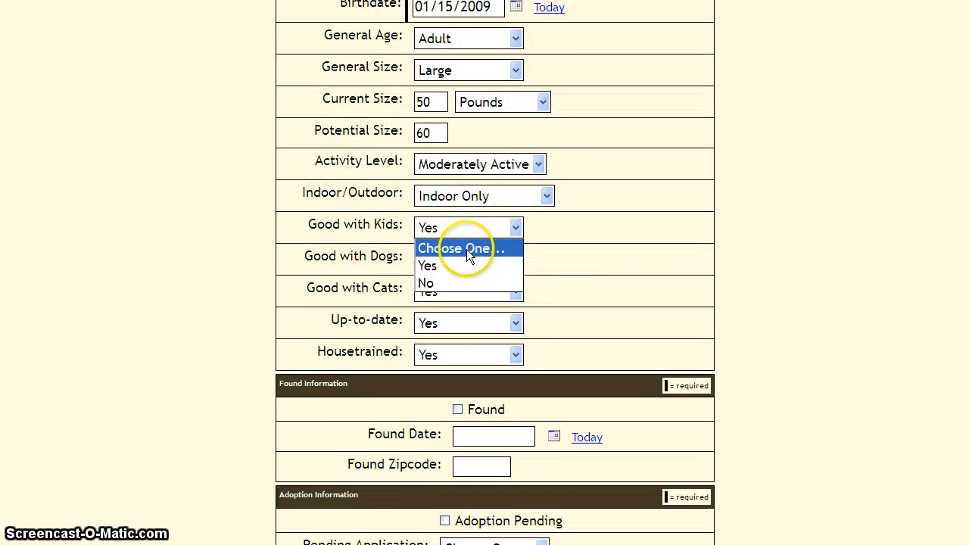
left_click(441, 284)
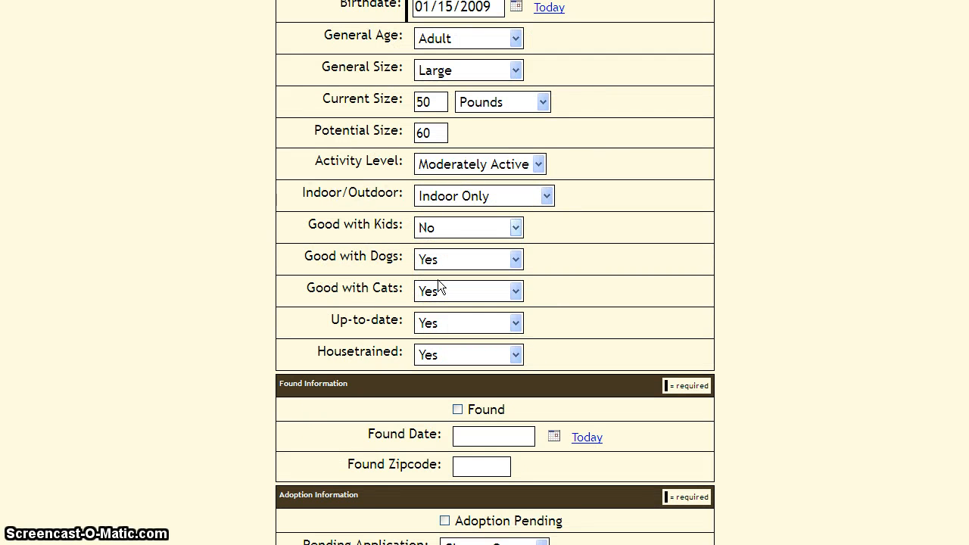
left_click(517, 228)
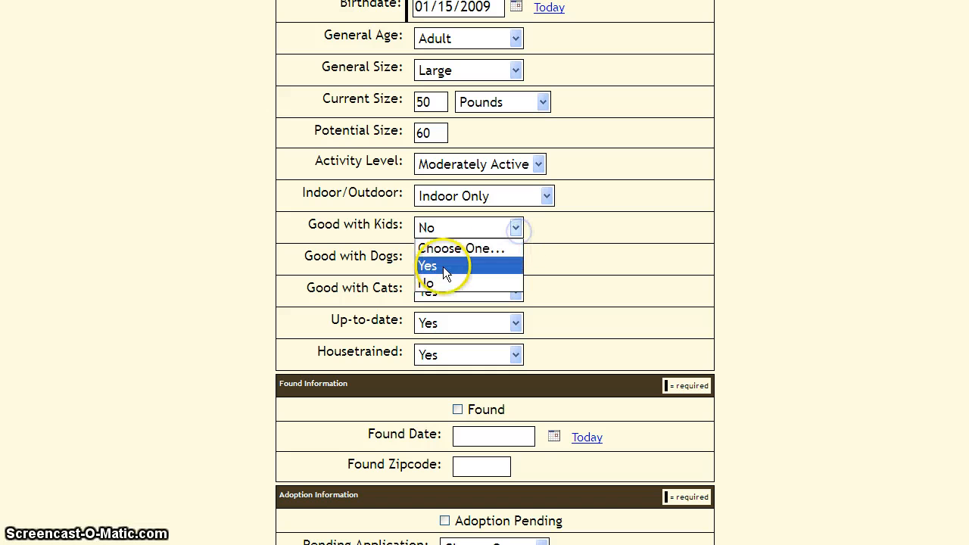
left_click(442, 267)
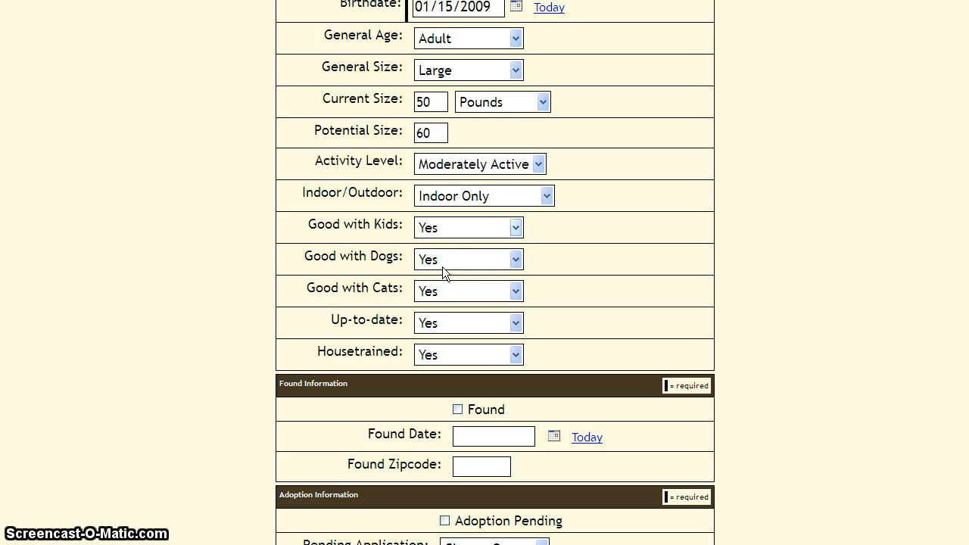
Highlight the wording about dogs, cats and older considerate children in the opening line of the editable description.
scroll(445, 273, "down", 3)
scroll(447, 270, "down", 3)
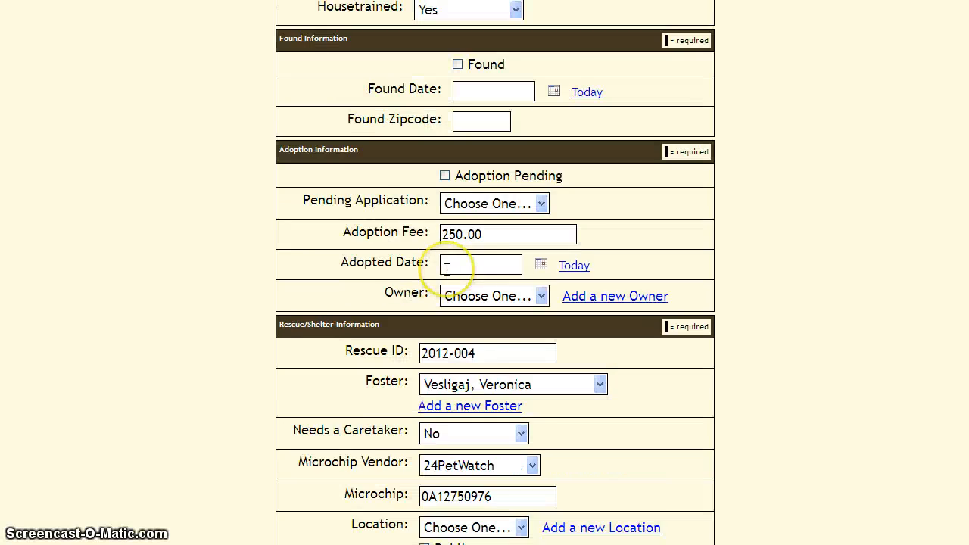
scroll(447, 270, "down", 3)
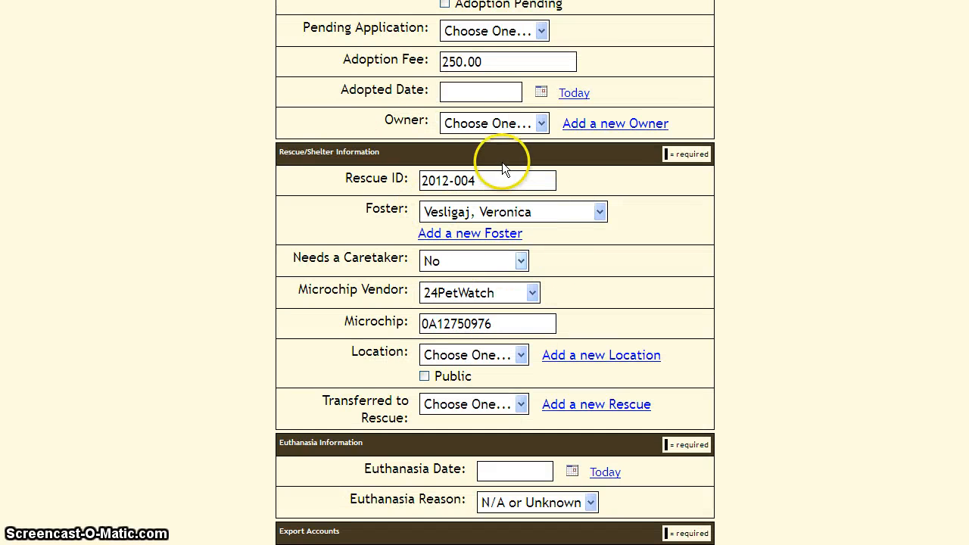
scroll(472, 102, "down", 6)
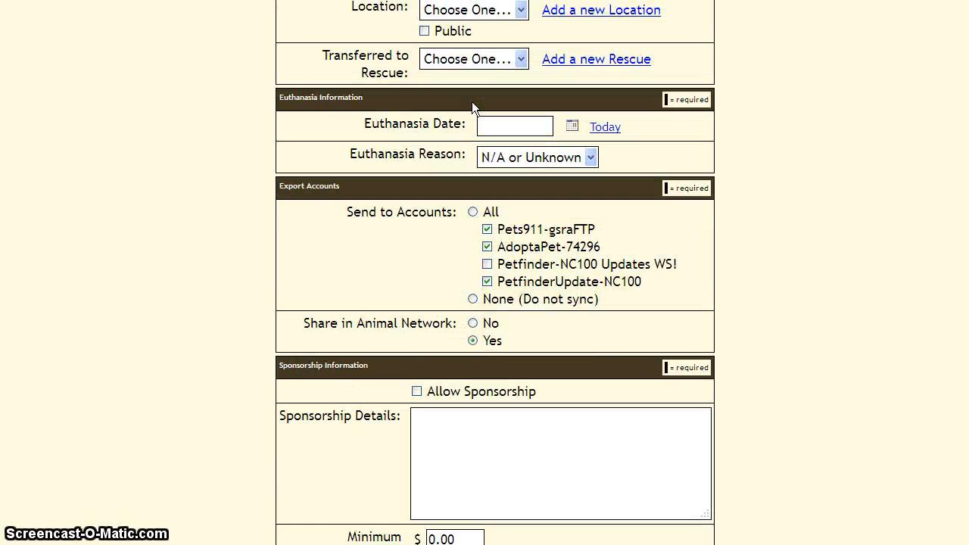
scroll(472, 102, "down", 7)
left_click(456, 353)
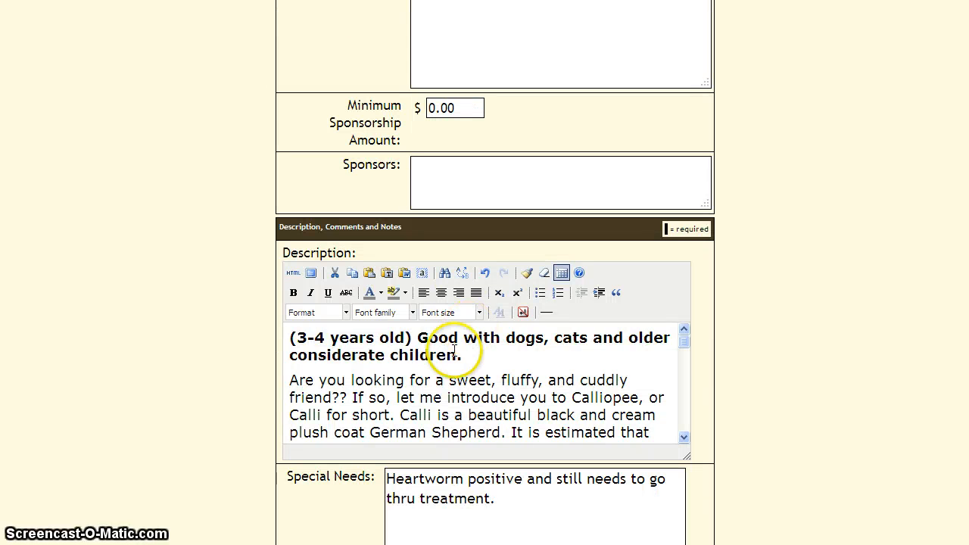
scroll(454, 350, "down", 2)
scroll(454, 351, "up", 2)
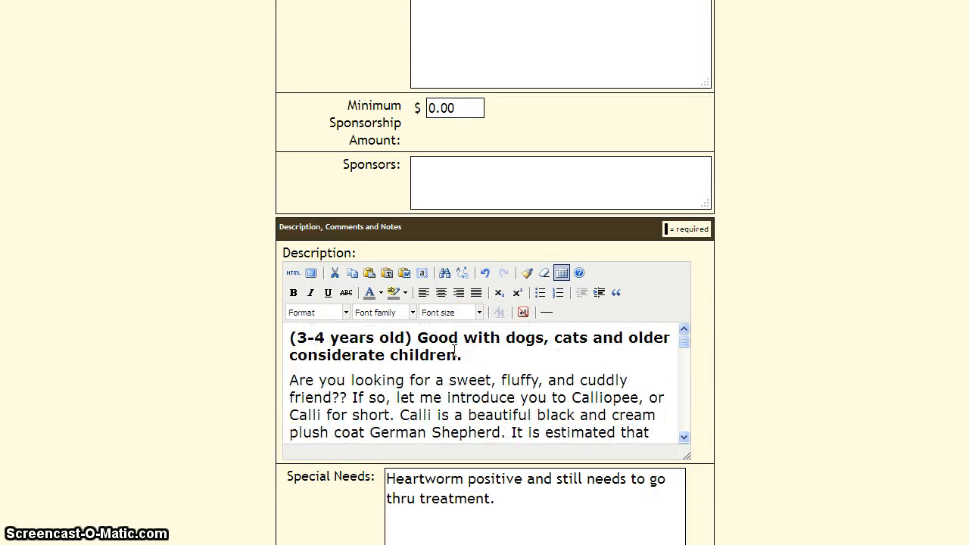
left_click_drag(426, 338, 484, 356)
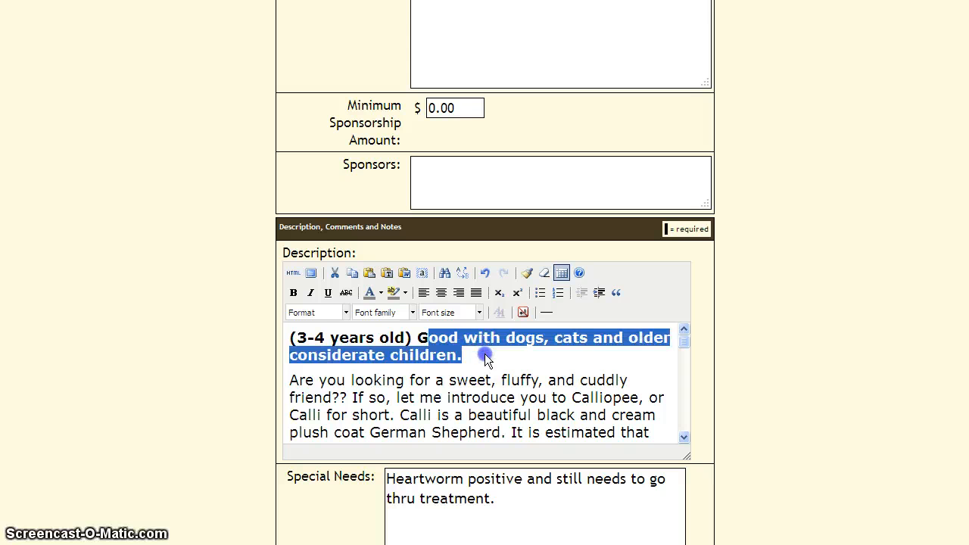
left_click(470, 354)
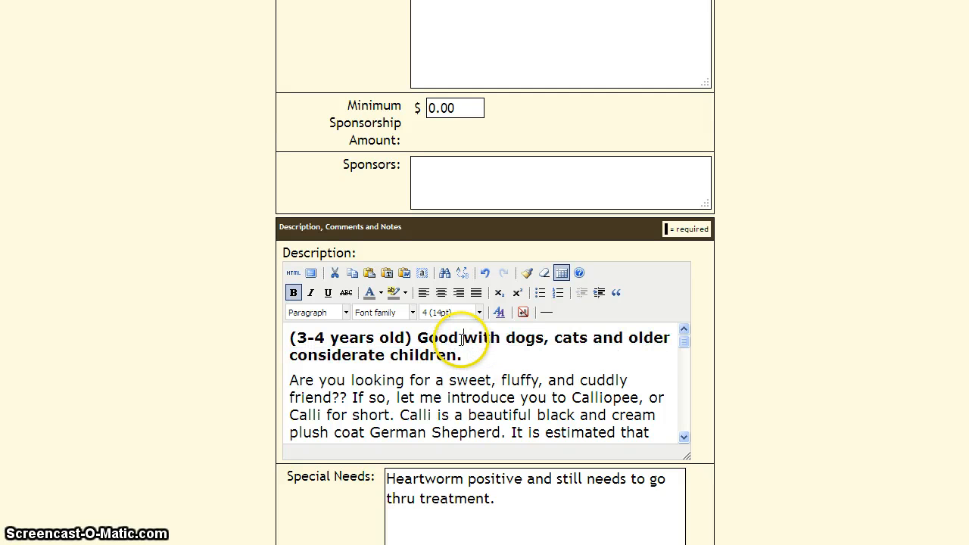
left_click_drag(470, 353, 448, 355)
Read the rest of the description, including the HW treatment note, and return to its beginning.
scroll(450, 356, "down", 2)
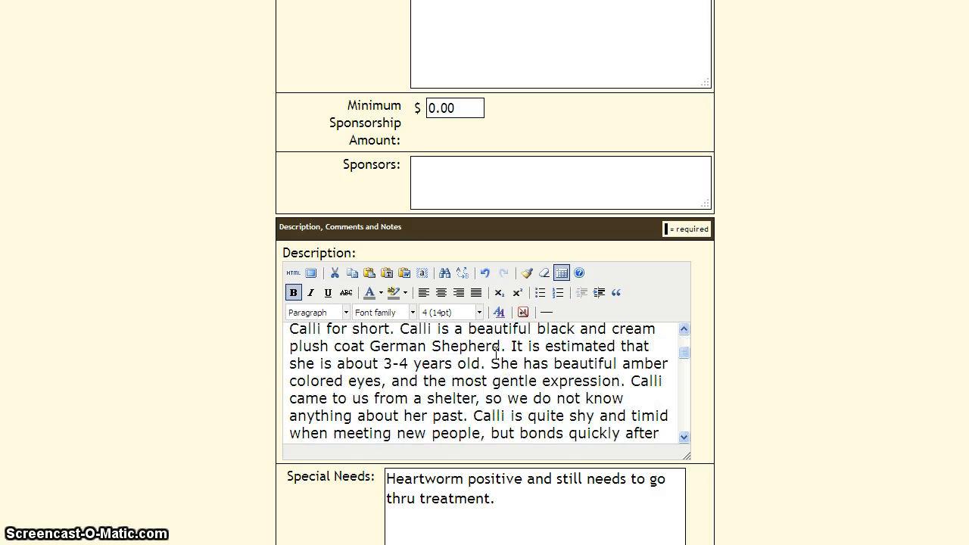
scroll(496, 353, "down", 3)
scroll(496, 353, "down", 6)
left_click(447, 389)
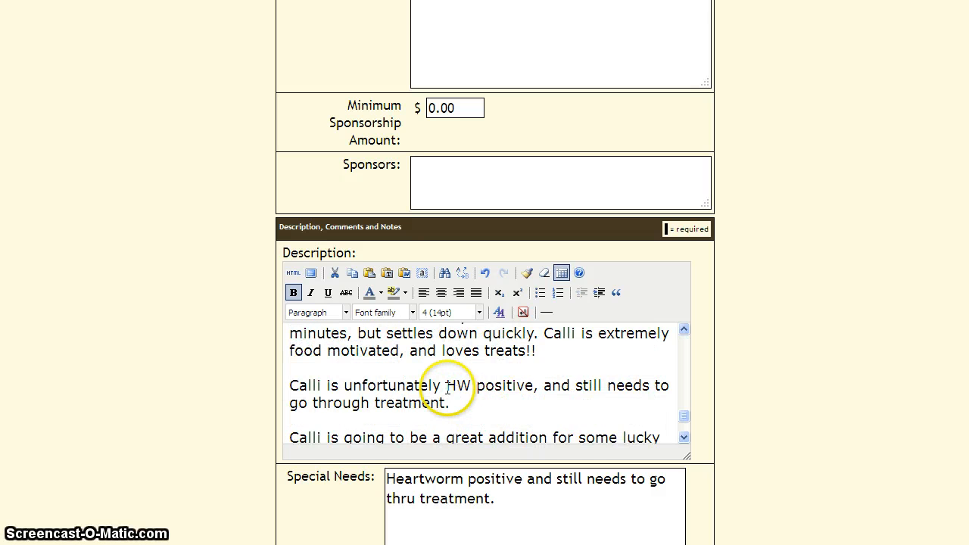
scroll(448, 388, "down", 2)
scroll(448, 388, "up", 12)
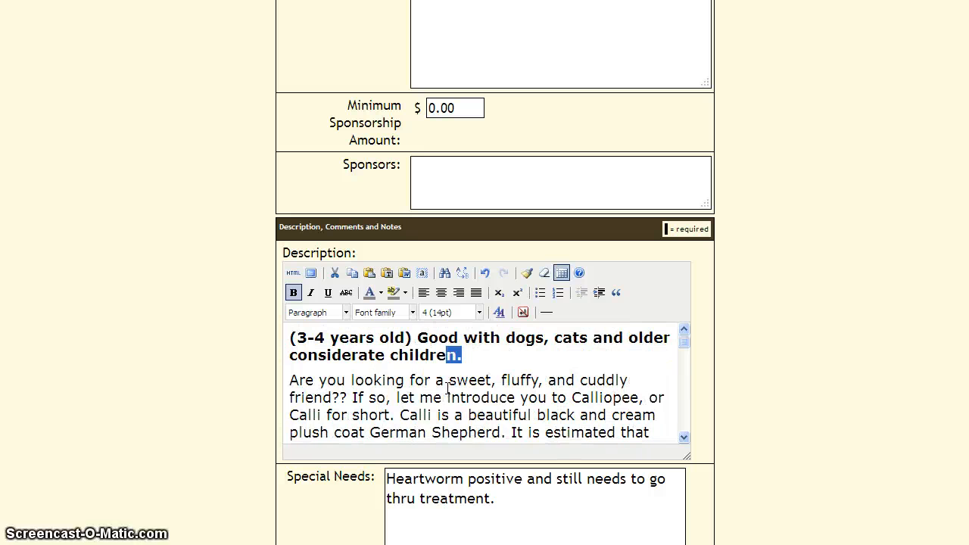
Try a font size change on the description text.
left_click(439, 314)
left_click(448, 398)
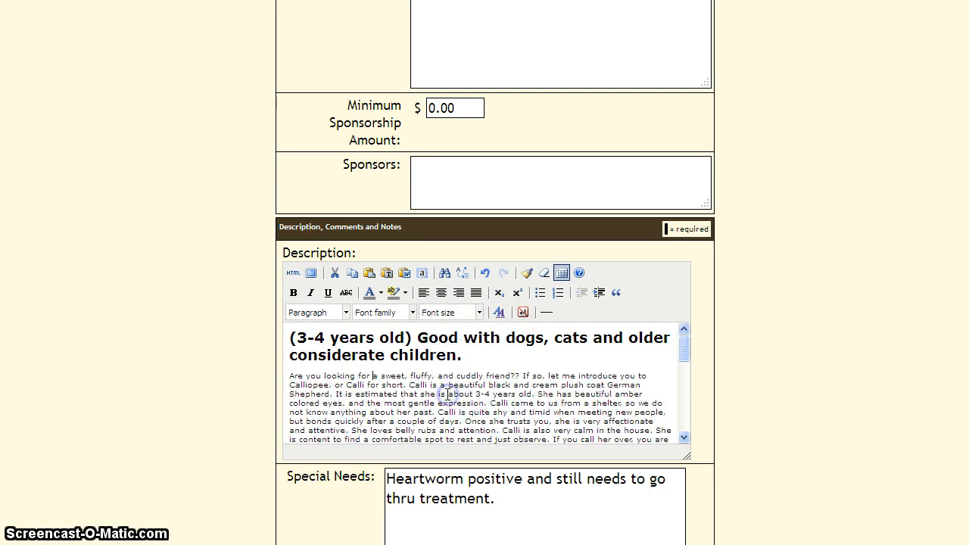
left_click(458, 375)
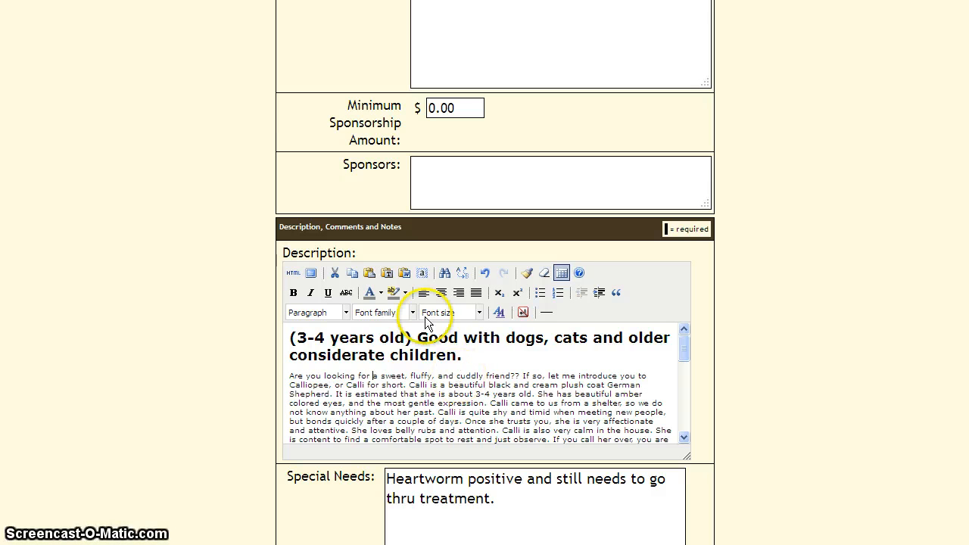
Set the entire description to font size 4 (14pt) and clear the selection.
key("ctrl+a")
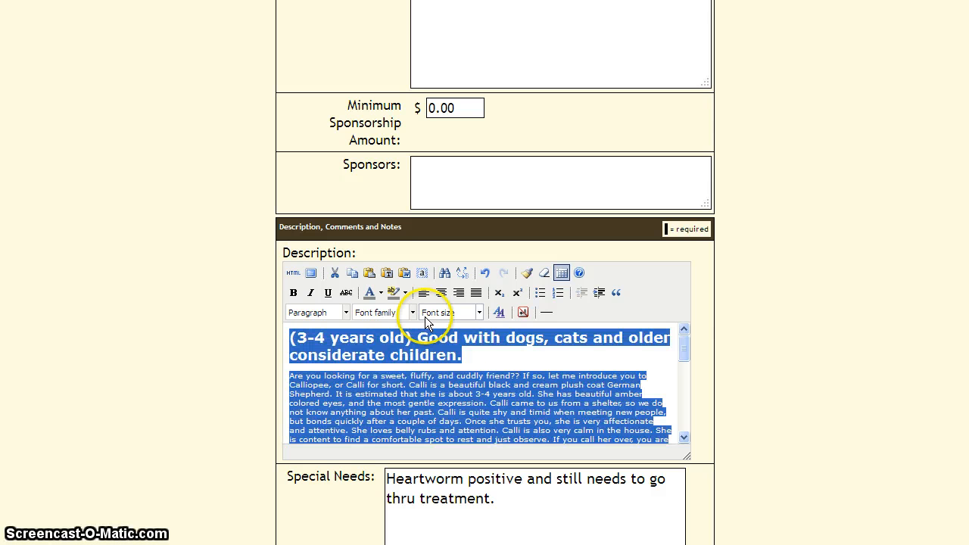
left_click(478, 312)
left_click(450, 397)
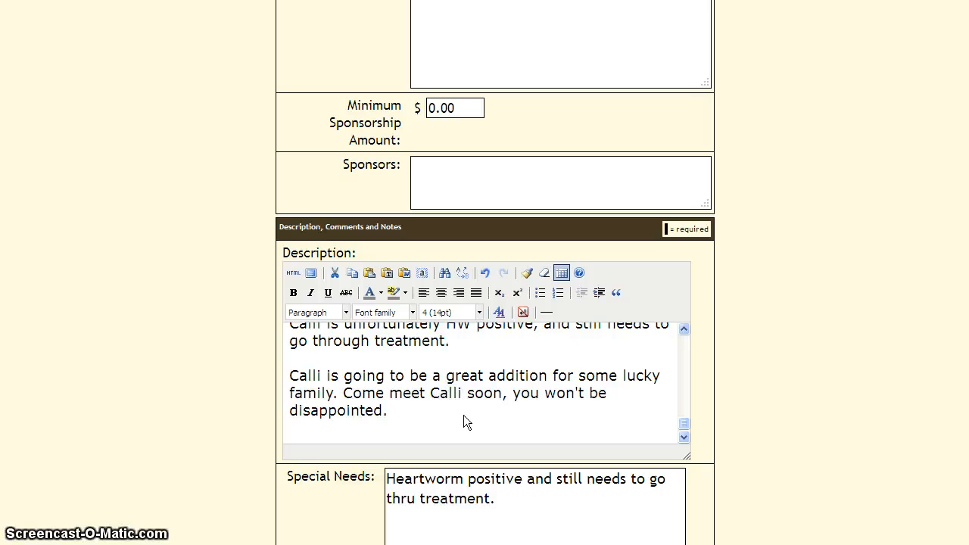
scroll(465, 412, "up", 5)
left_click(493, 385)
left_click(738, 363)
Highlight the heartworm treatment text in the Special Needs field.
scroll(738, 361, "down", 3)
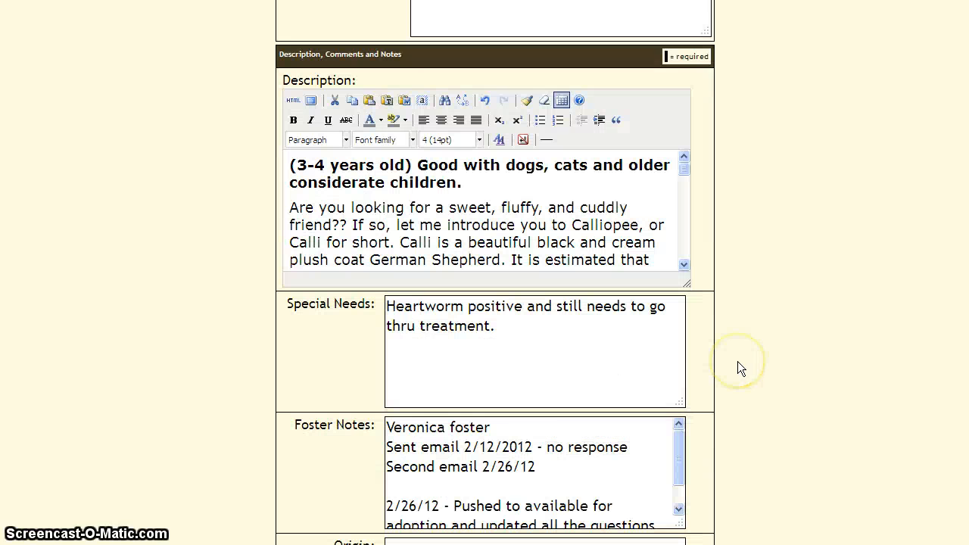
left_click(473, 243)
key("ctrl+a")
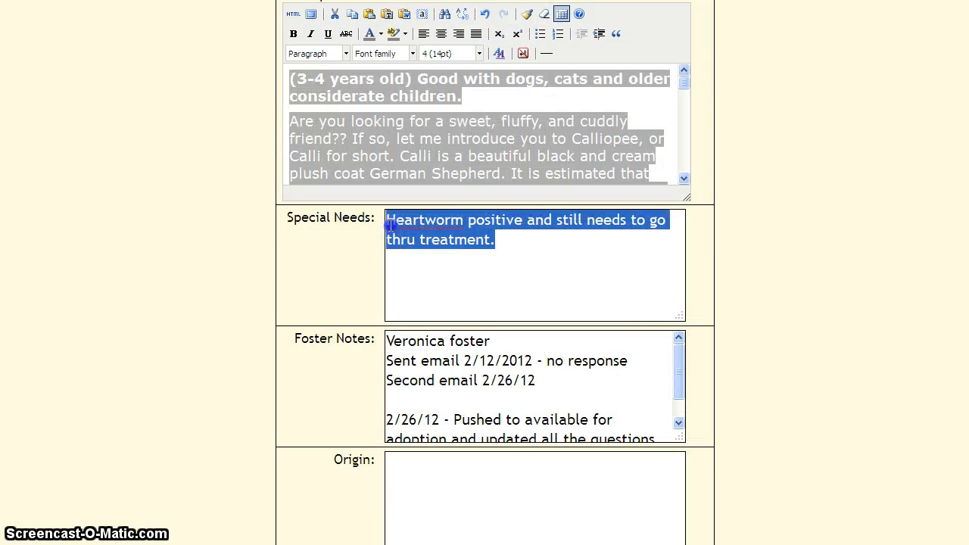
left_click(561, 244)
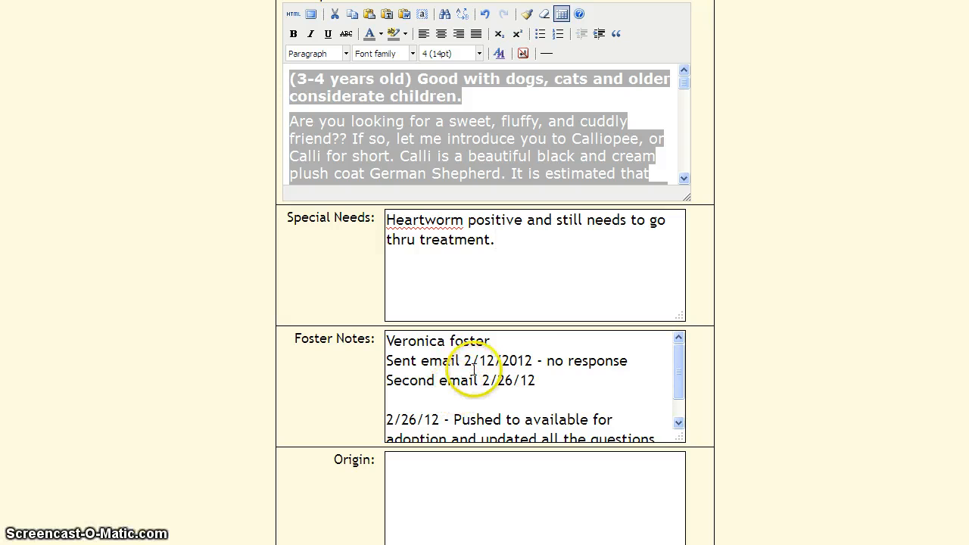
Review the Foster Notes, Origin and Special Lists sections of Calliope's information.
scroll(456, 378, "down", 1)
scroll(946, 289, "down", 5)
scroll(950, 295, "down", 1)
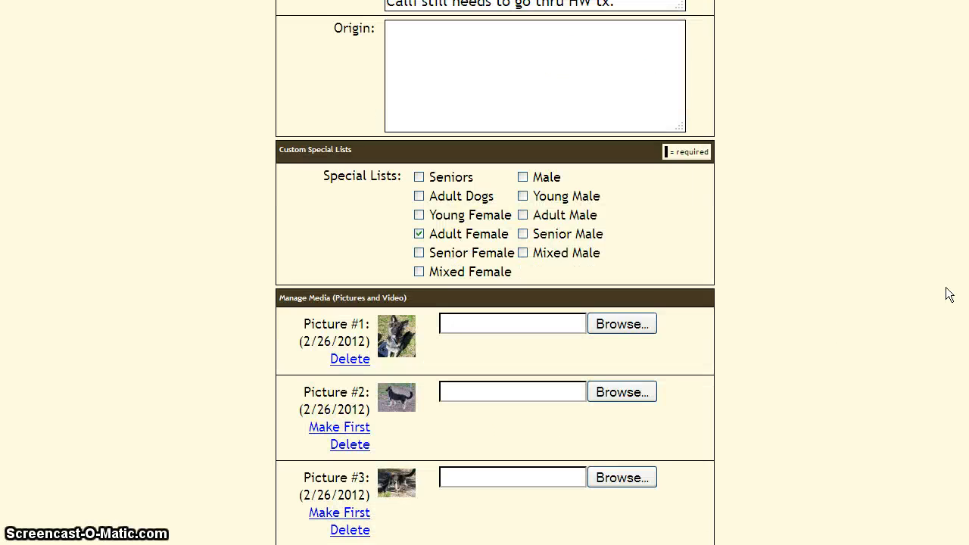
scroll(949, 294, "down", 1)
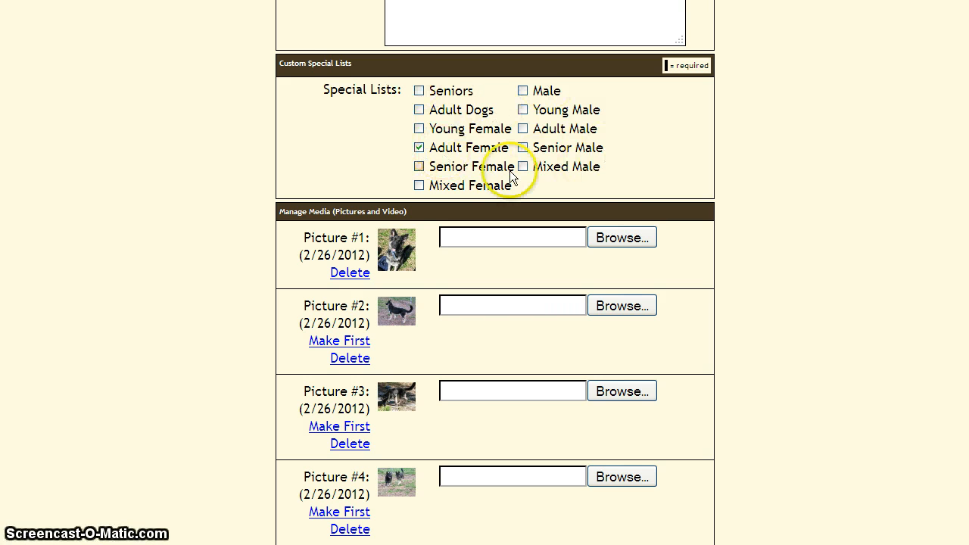
View the enlarged version of Picture #1 in the Manage Media section and close it.
scroll(509, 110, "down", 2)
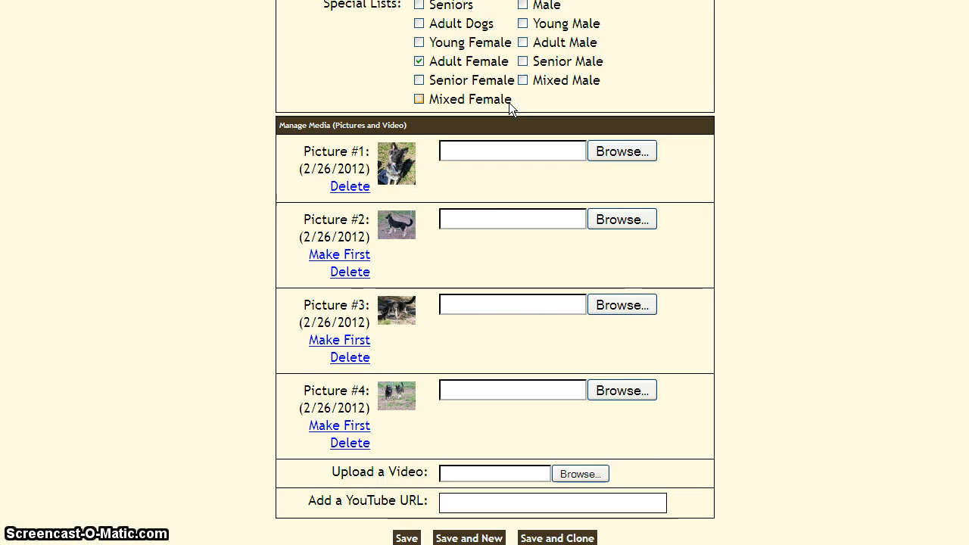
left_click(624, 153)
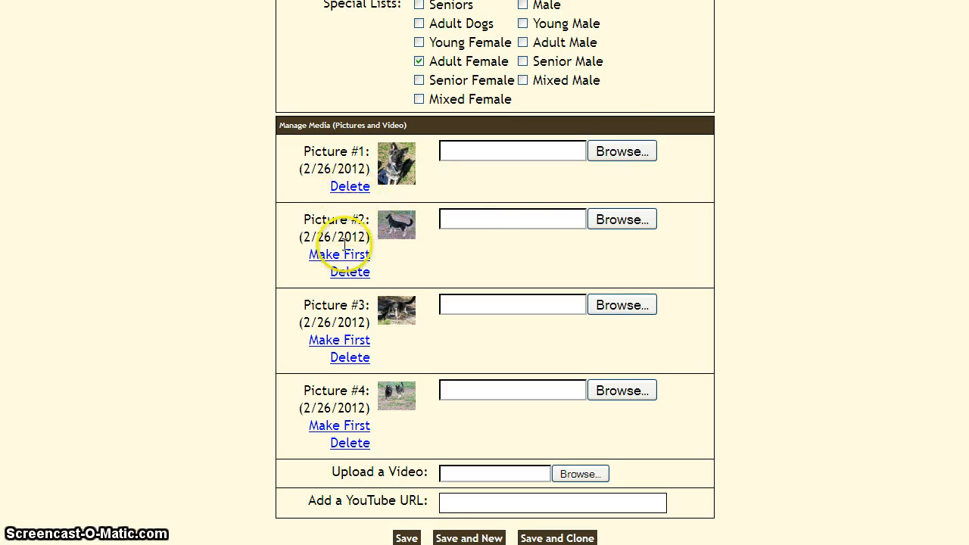
left_click(389, 166)
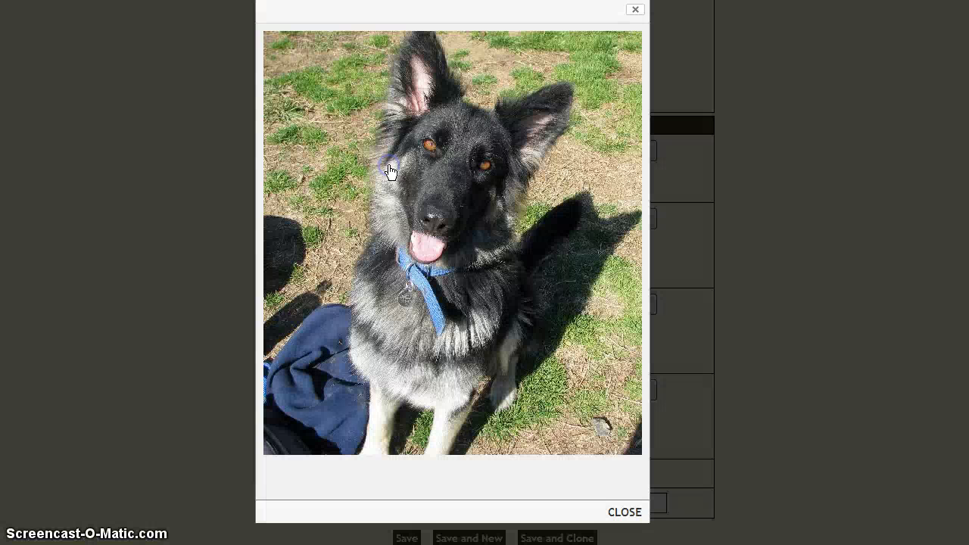
left_click(632, 11)
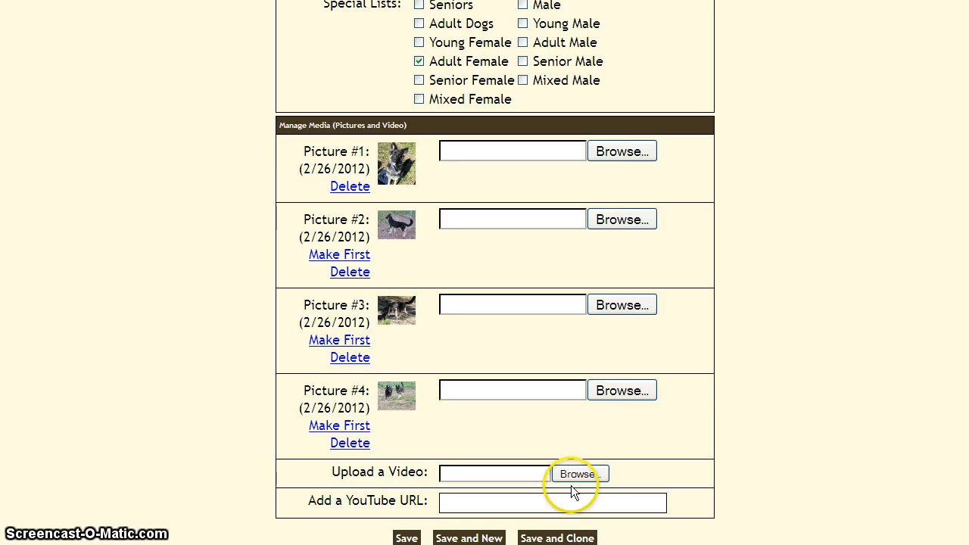
Place the cursor in the YouTube URL field, leave it empty, and save Calliope's information.
left_click(462, 502)
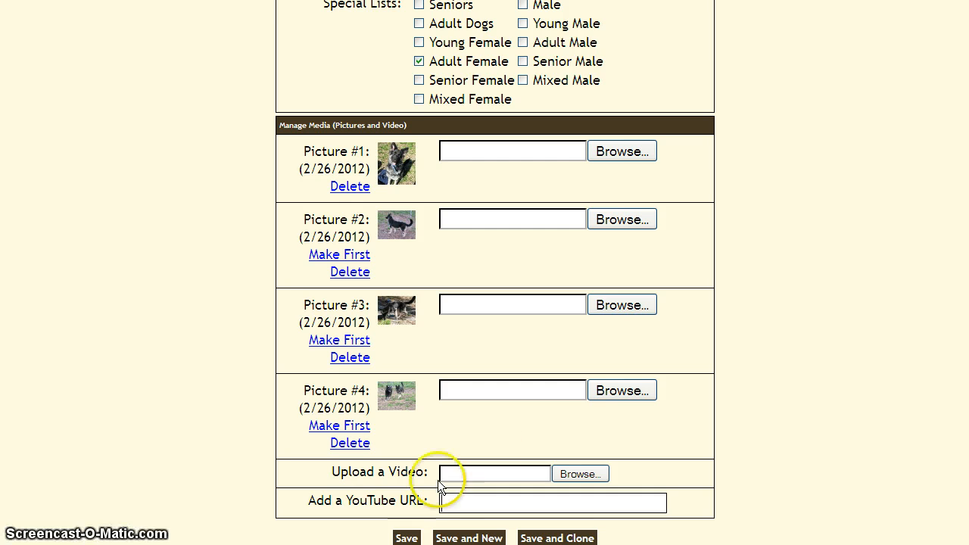
scroll(469, 458, "down", 1)
left_click(407, 477)
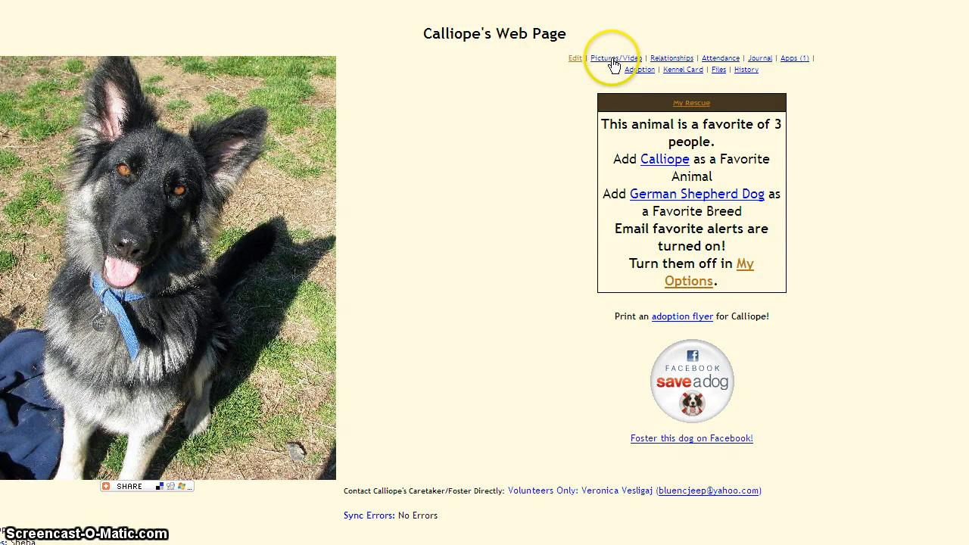
Open Calliope's Pictures/Video page and its Upload a Picture form.
left_click(615, 60)
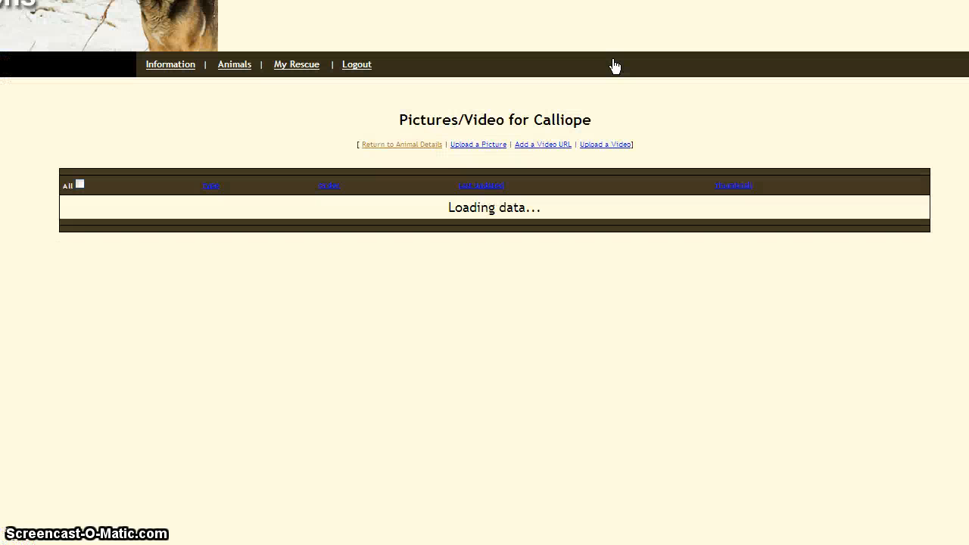
scroll(589, 173, "down", 1)
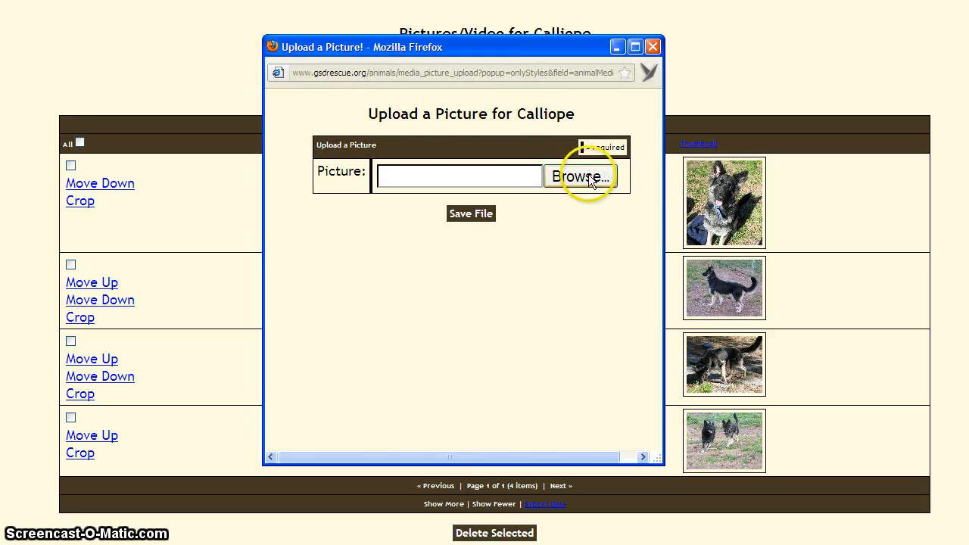
Open the file chooser for Calliope's picture upload and cancel it without selecting a file.
left_click(590, 178)
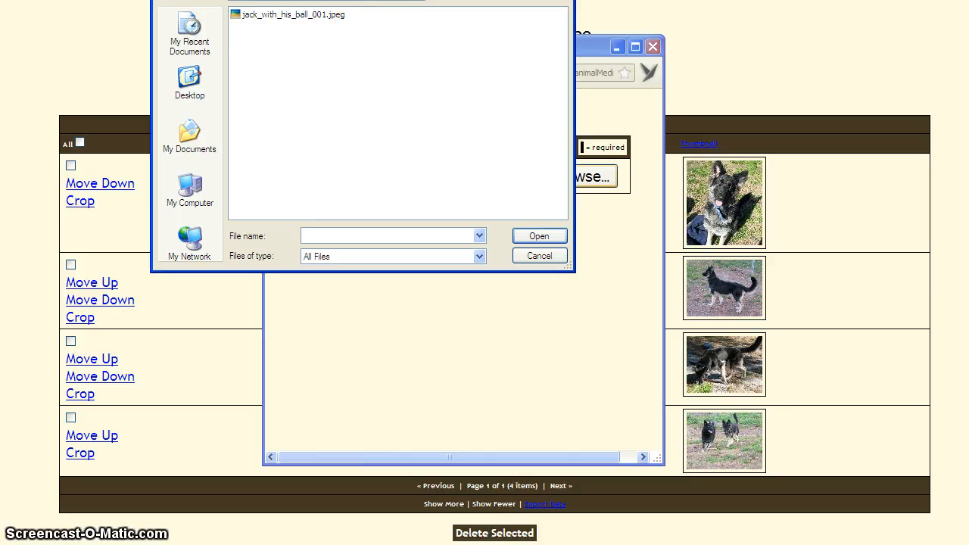
left_click(539, 256)
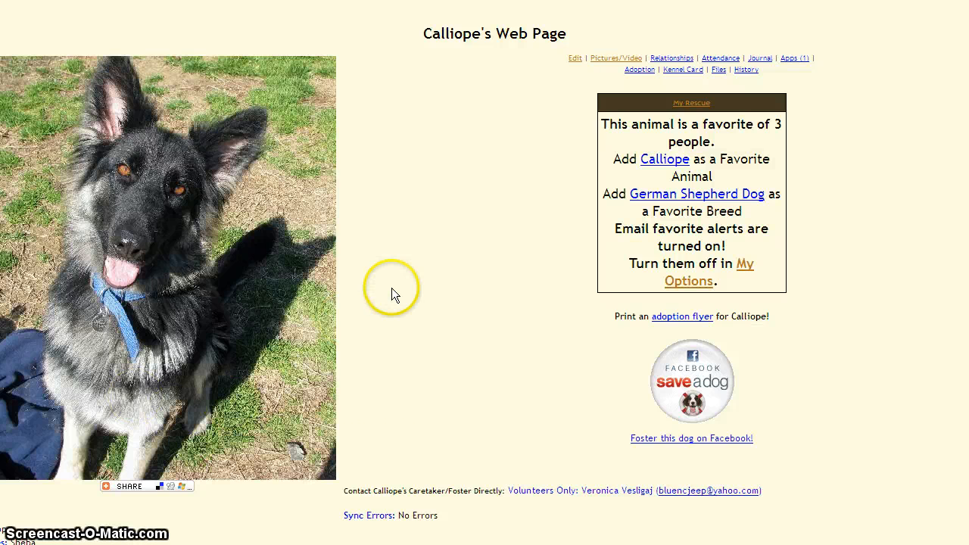
Review Calliope's web page from the main picture through the dog's details and description to the notes at its end.
scroll(394, 292, "down", 2)
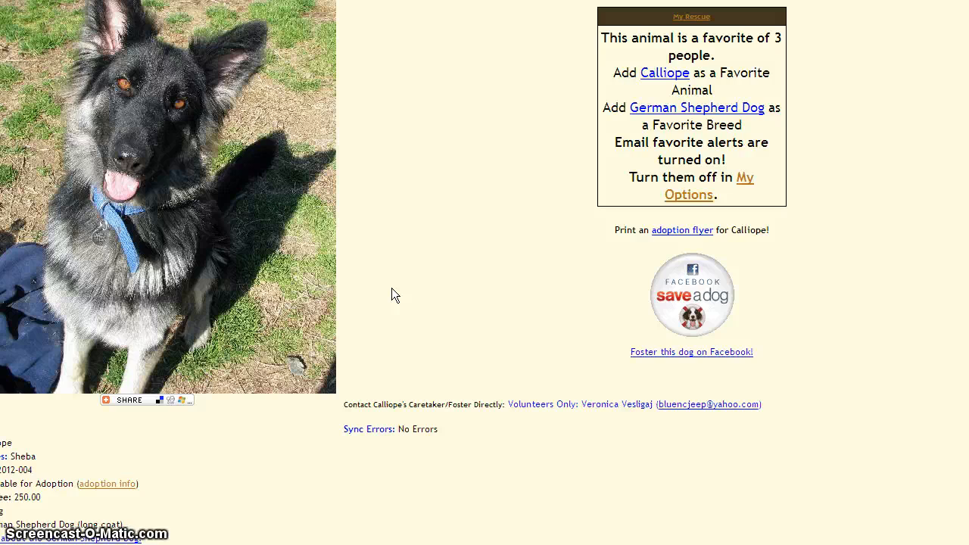
scroll(392, 293, "down", 6)
scroll(392, 295, "down", 6)
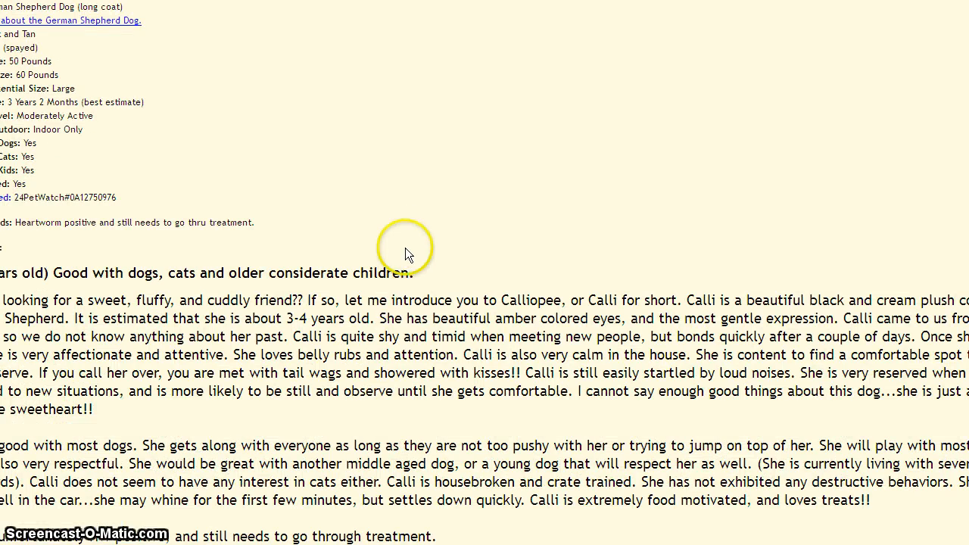
left_click(263, 272)
left_click_drag(263, 273, 431, 280)
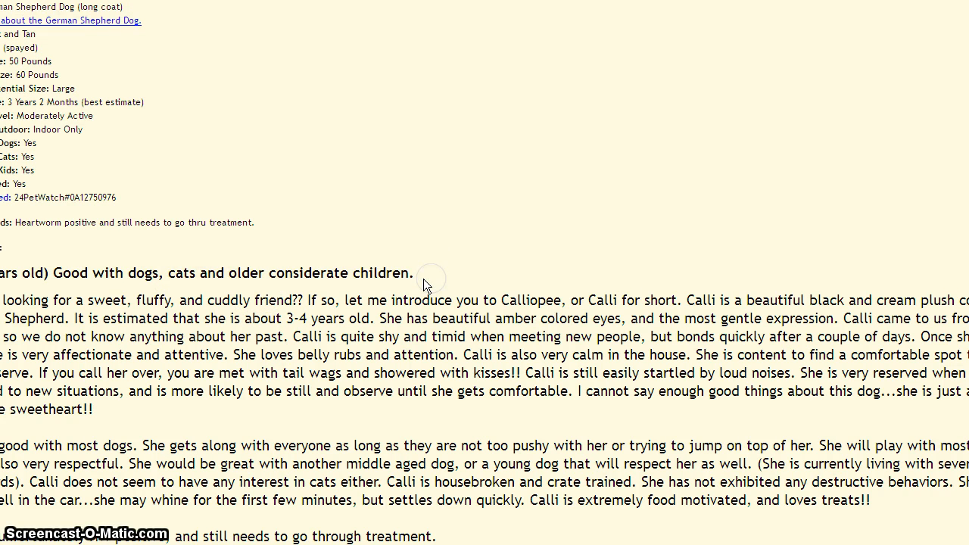
scroll(423, 279, "down", 4)
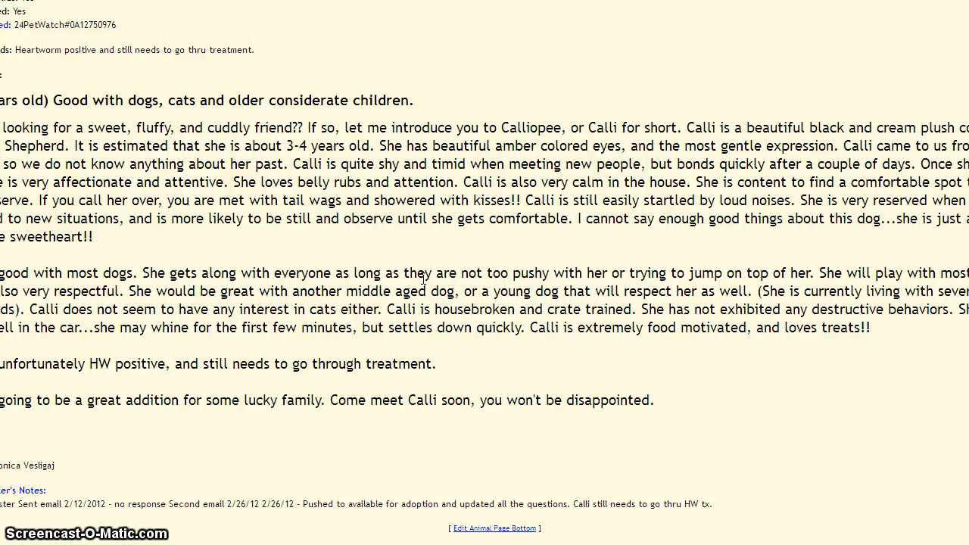
left_click(58, 411)
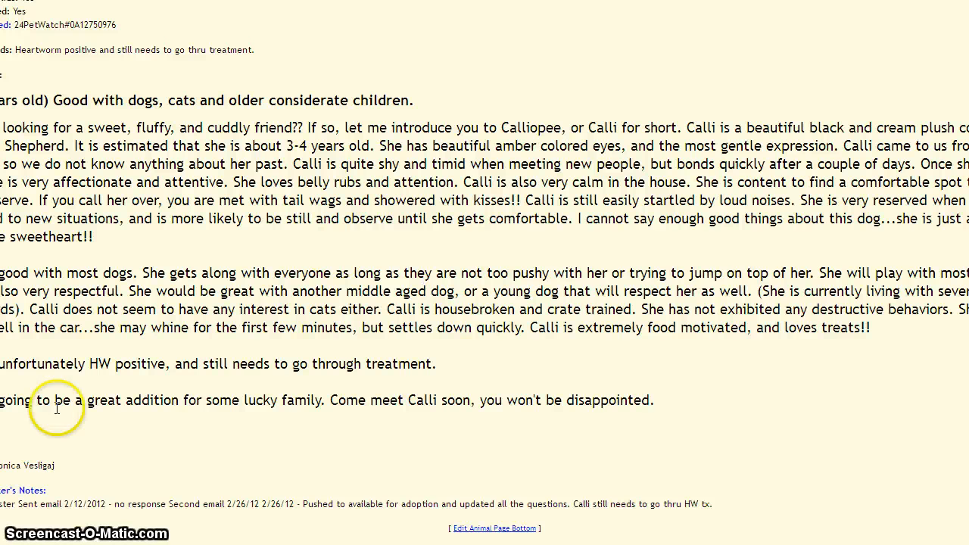